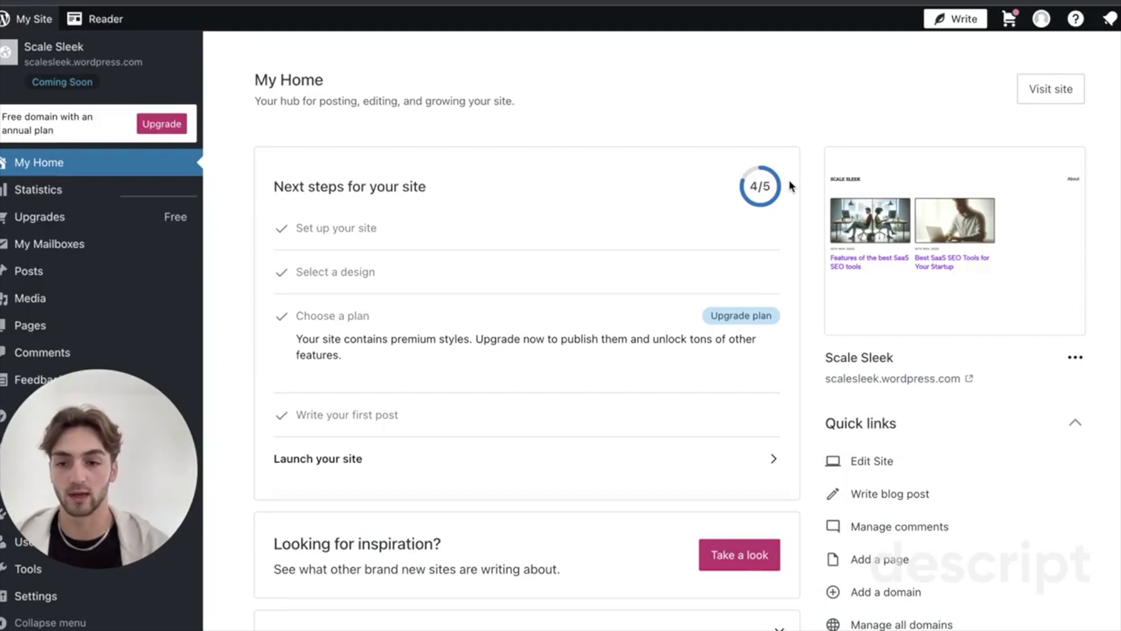
Start a blank post for the Scale Sleek site from My Home and close the premium-styles banner.
left_click(1104, 314)
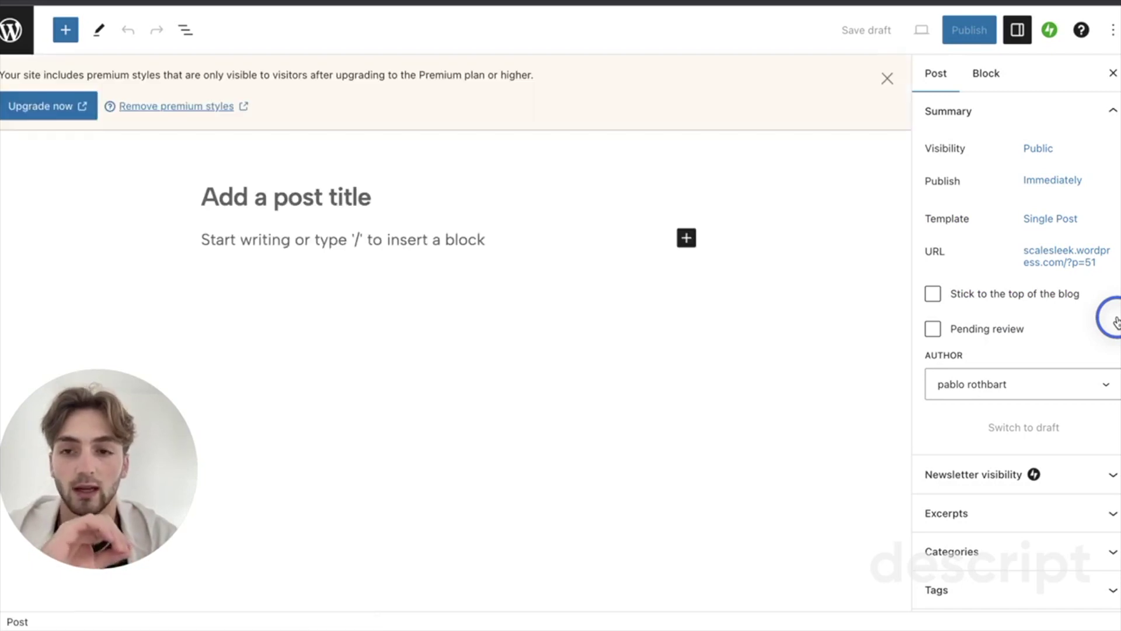
left_click(889, 78)
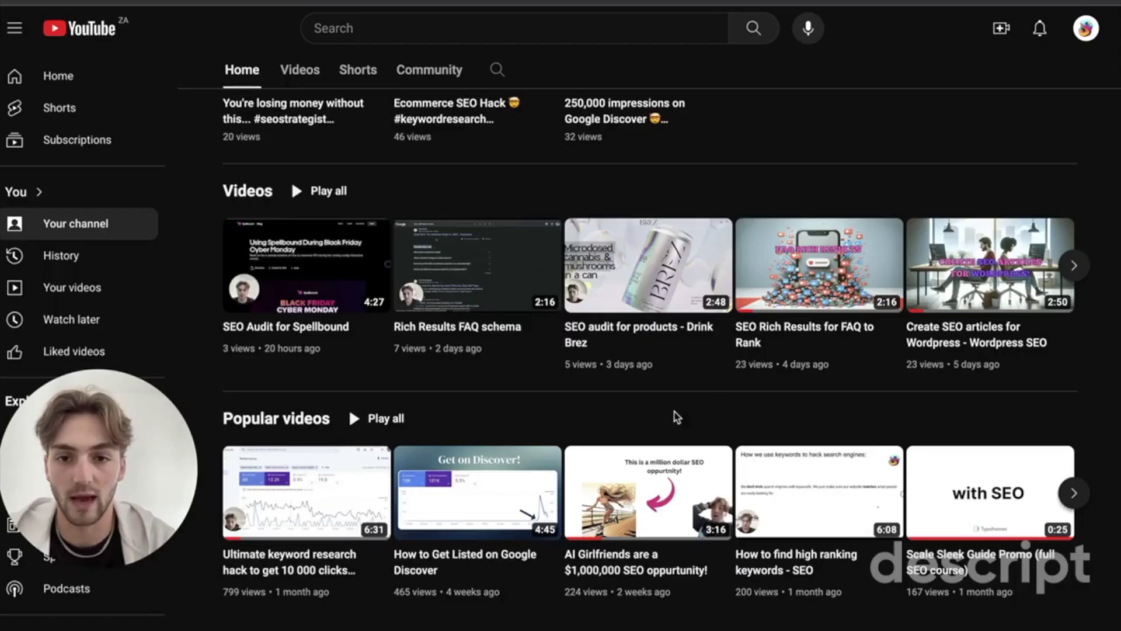
scroll(722, 265, "up", 3)
scroll(718, 333, "up", 7)
scroll(643, 380, "down", 4)
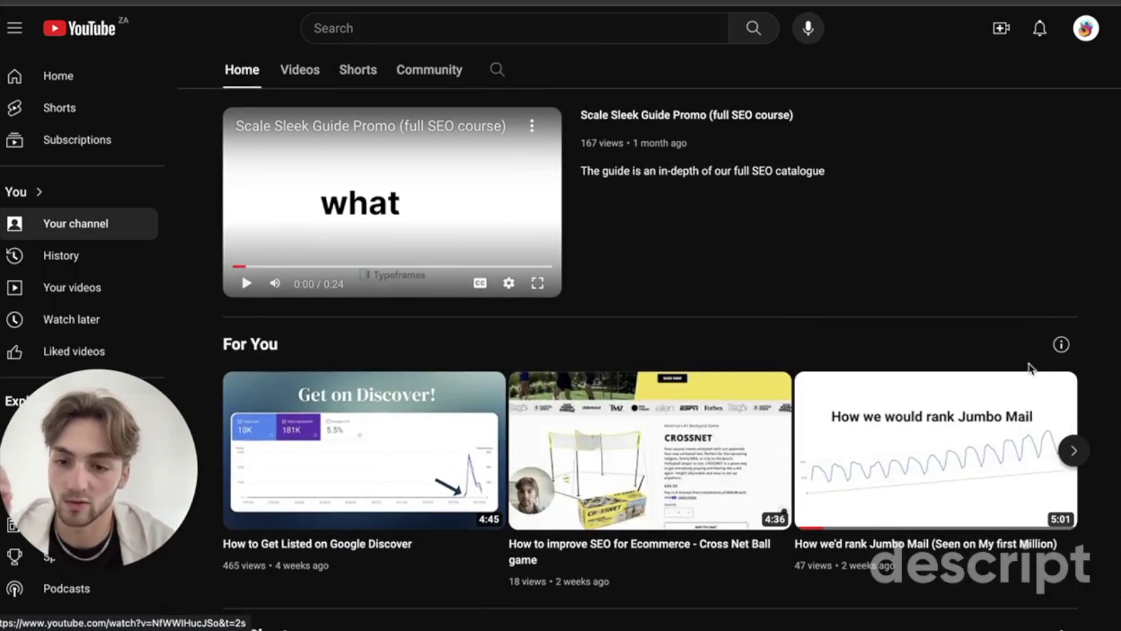
scroll(1114, 302, "down", 1)
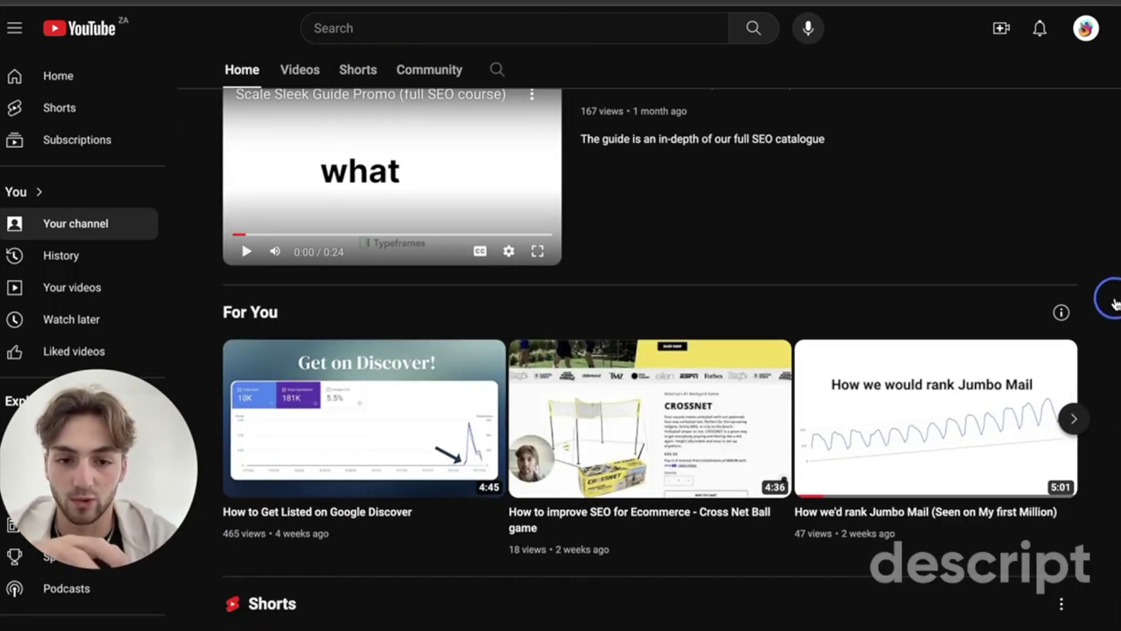
scroll(636, 377, "down", 3)
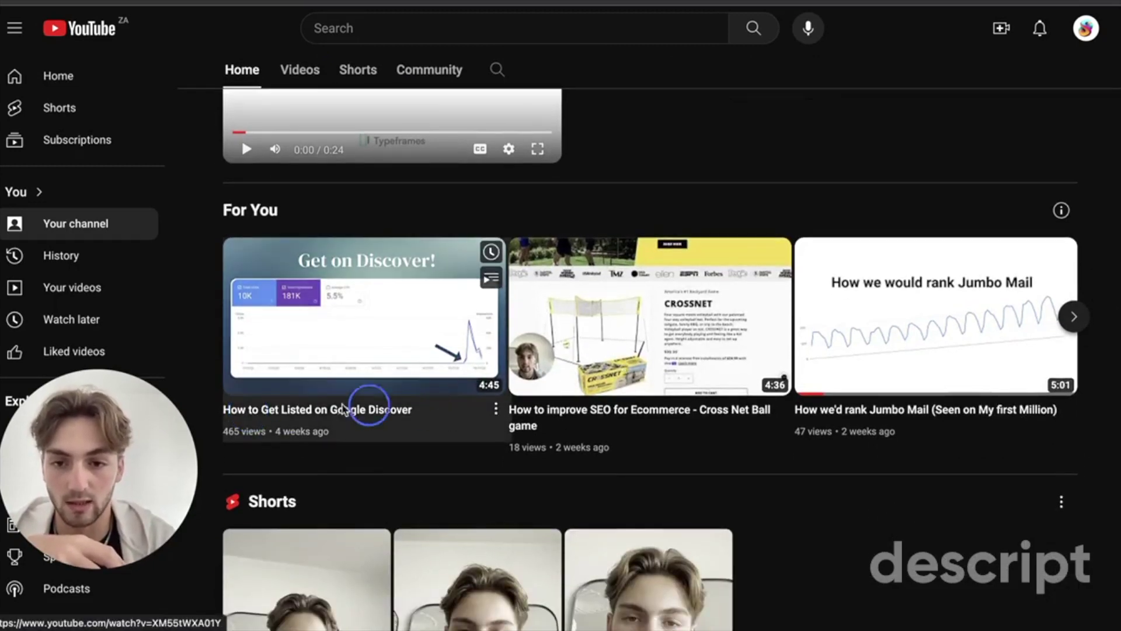
mouse_move(317, 511)
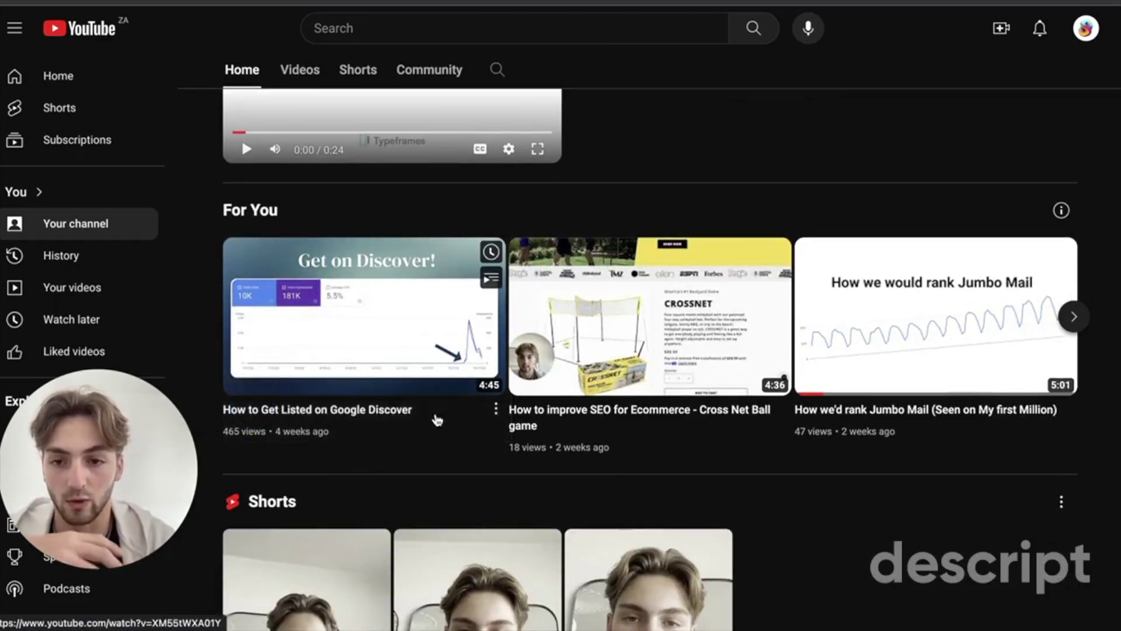
scroll(557, 454, "down", 1)
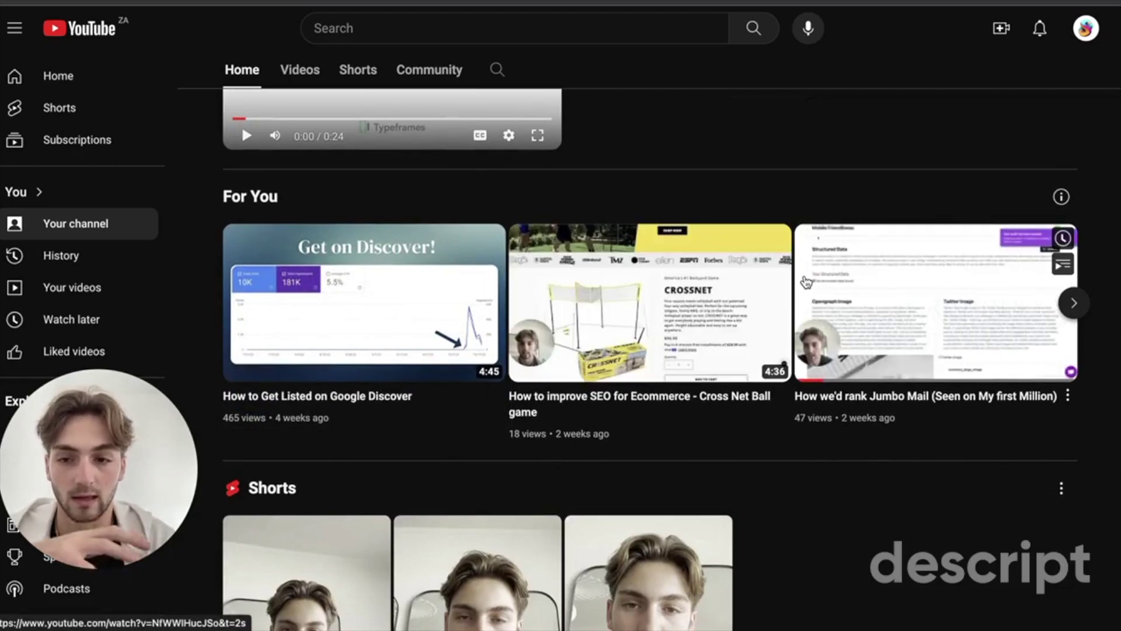
mouse_move(363, 315)
scroll(745, 448, "down", 1)
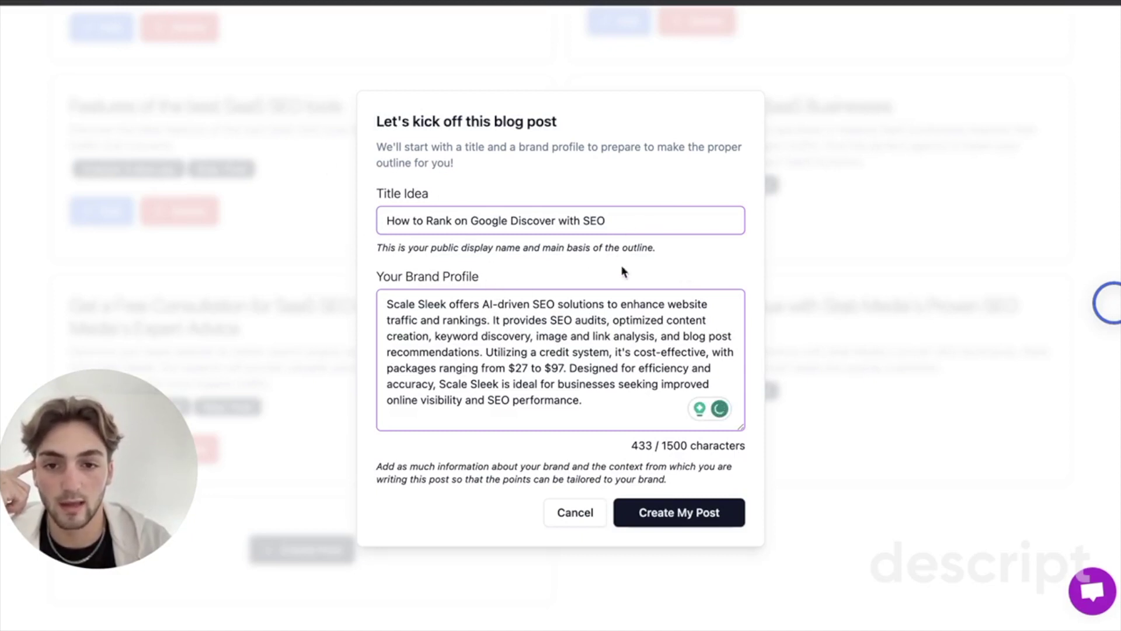
Create the 'Rank on Google Discover with SEO' outline in Scale Sleek, review it, and generate the final draft.
left_click(681, 516)
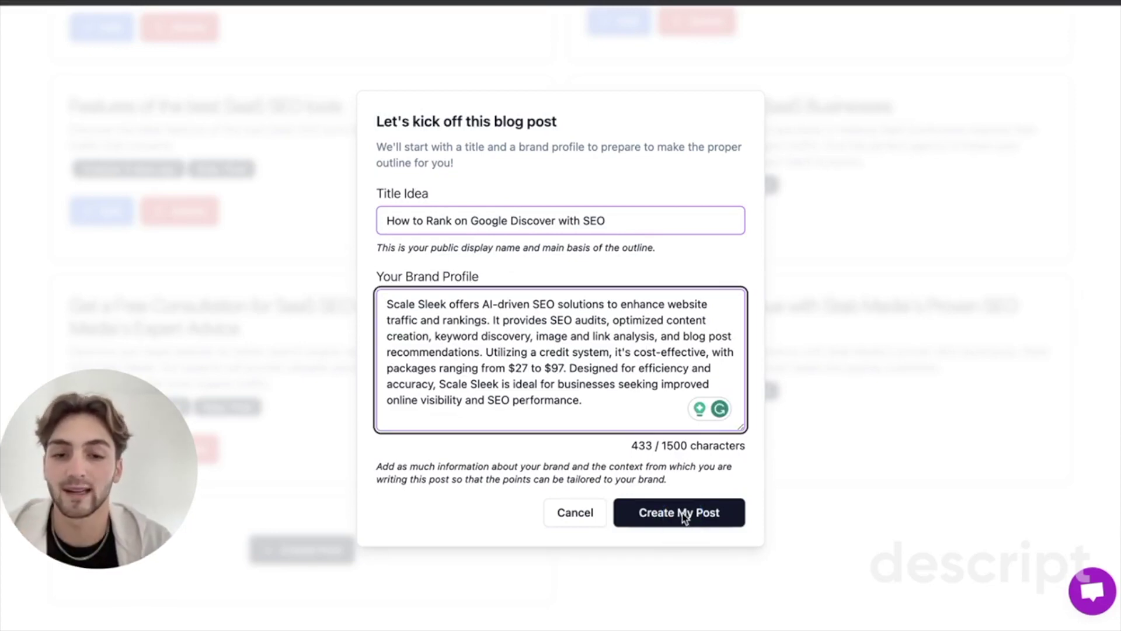
scroll(865, 425, "up", 3)
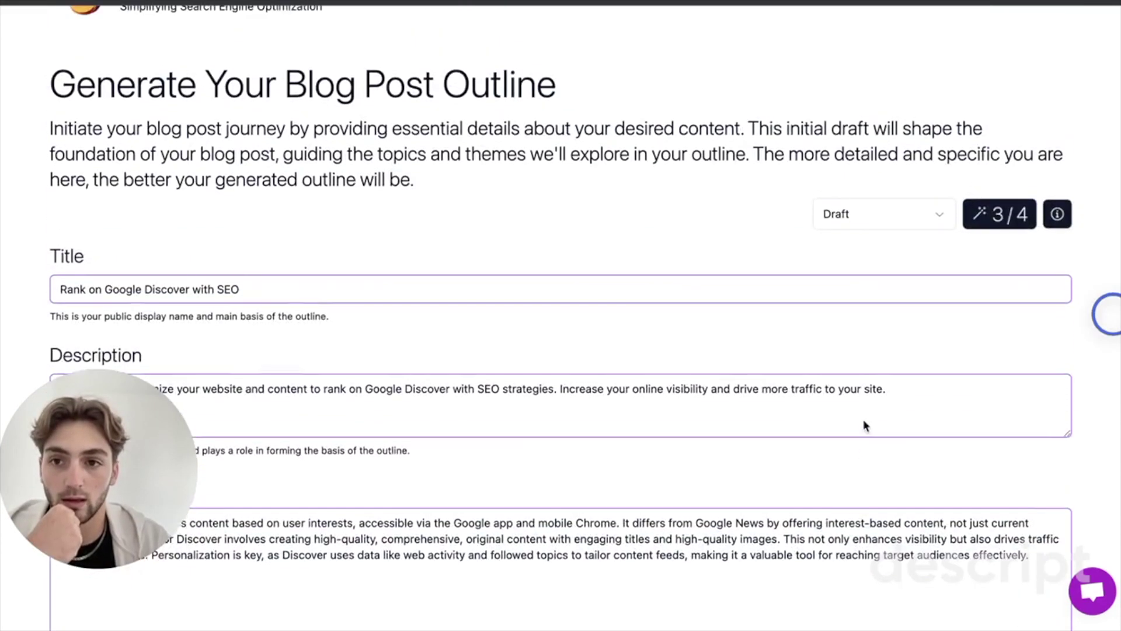
scroll(569, 496, "down", 10)
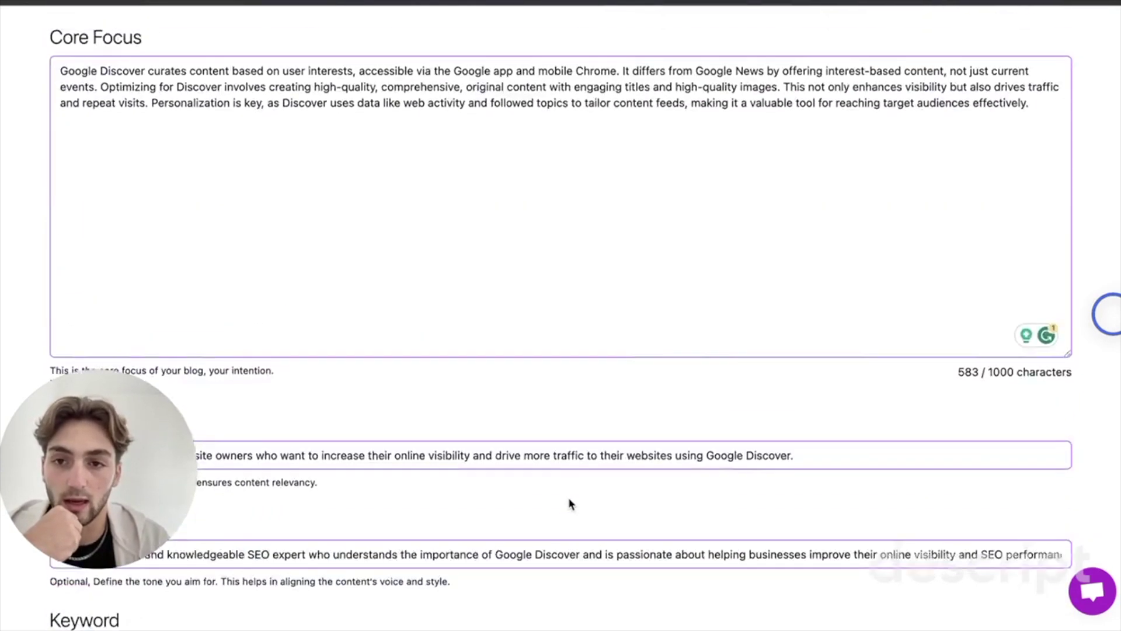
scroll(754, 35, "up", 2)
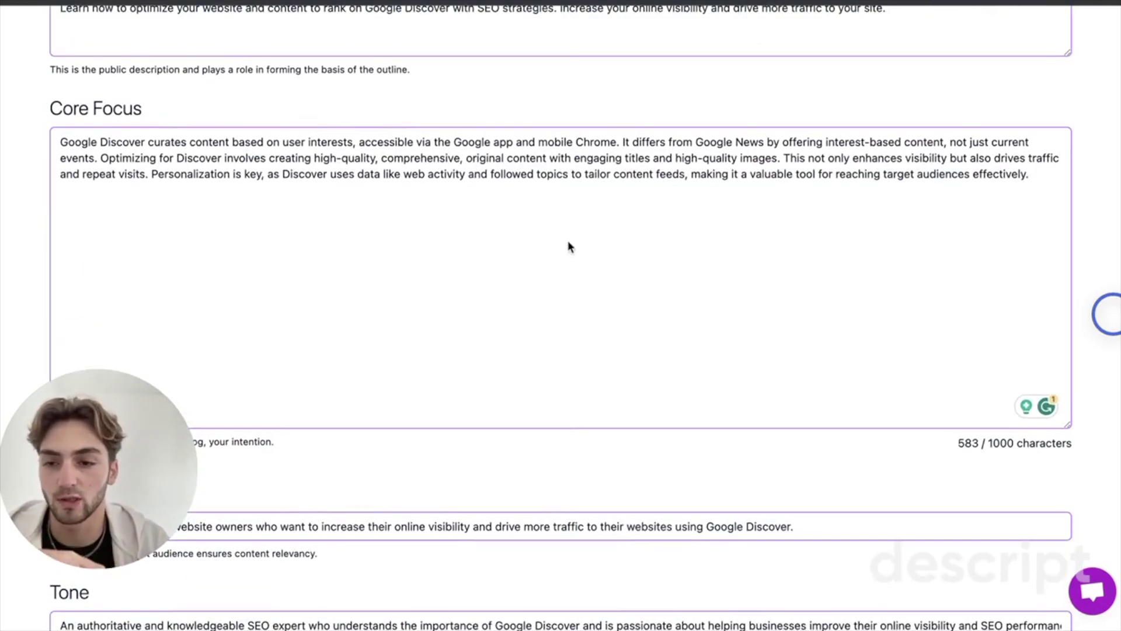
scroll(753, 339, "down", 2)
scroll(763, 351, "down", 6)
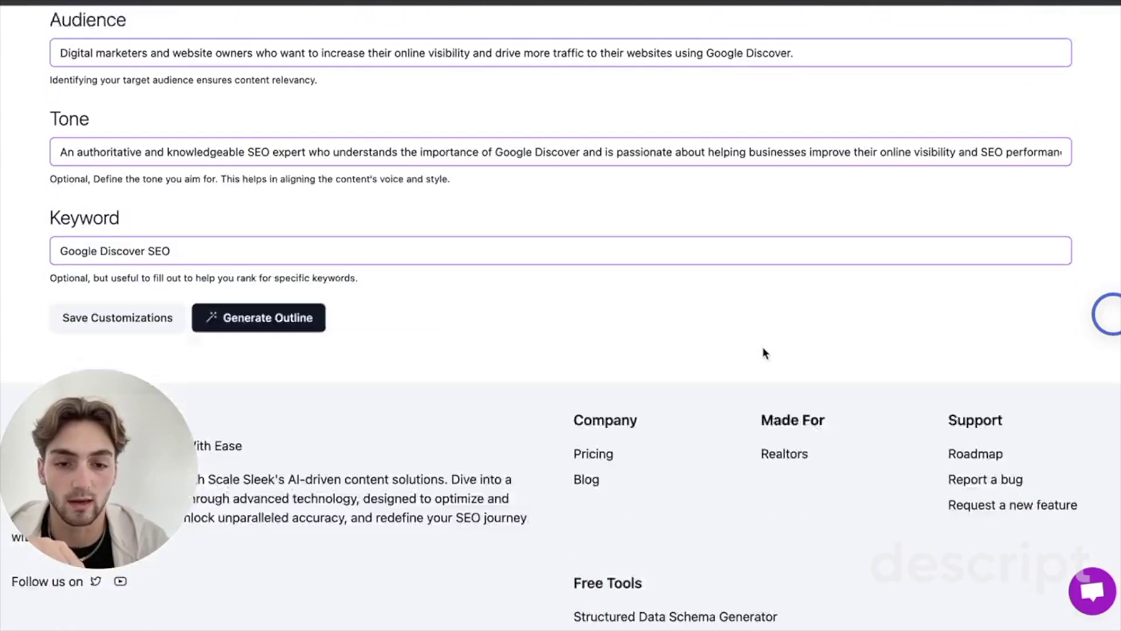
left_click(639, 410)
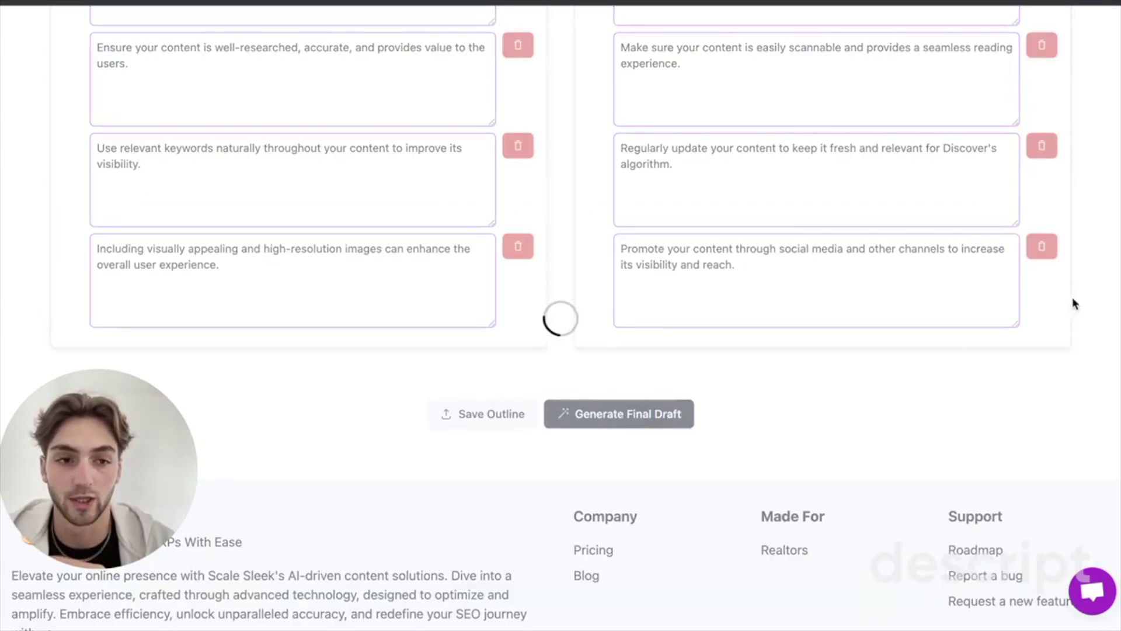
scroll(672, 517, "up", 2)
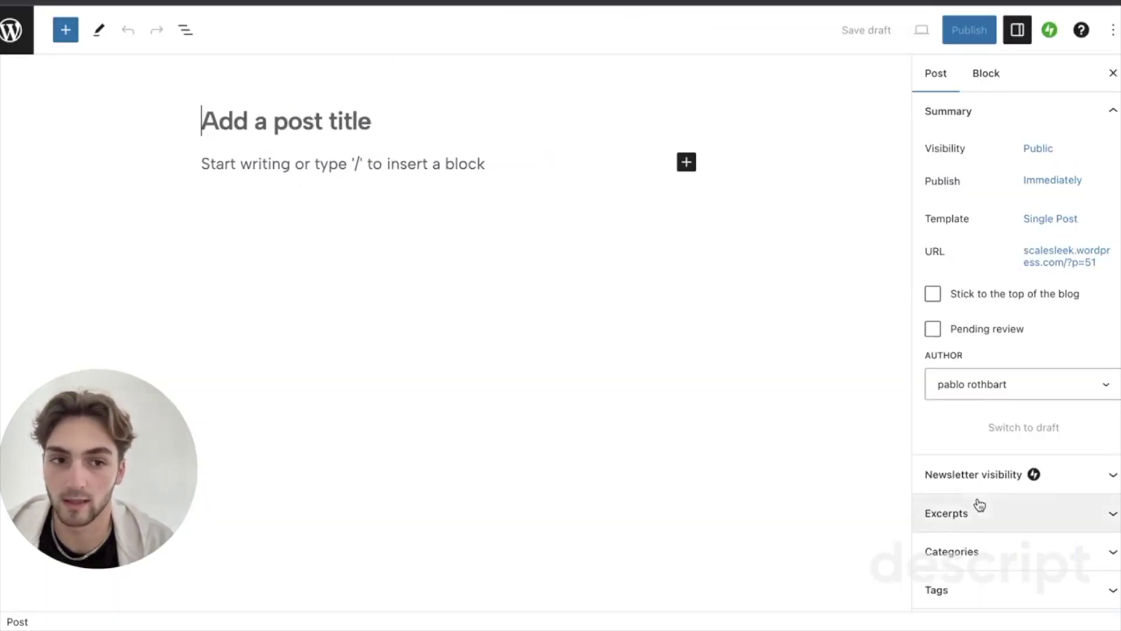
Paste the generated Google Discover article into the post body.
key("ctrl+v")
scroll(605, 388, "down", 10)
scroll(607, 386, "down", 10)
scroll(606, 388, "down", 2)
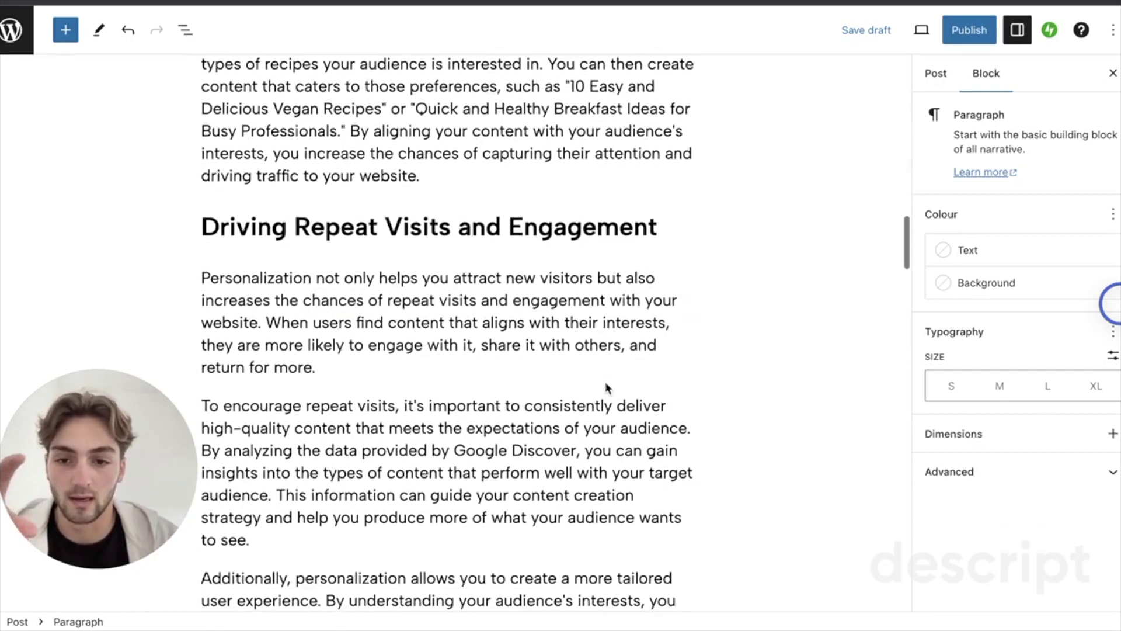
scroll(606, 388, "up", 8)
scroll(605, 388, "up", 9)
scroll(606, 388, "up", 6)
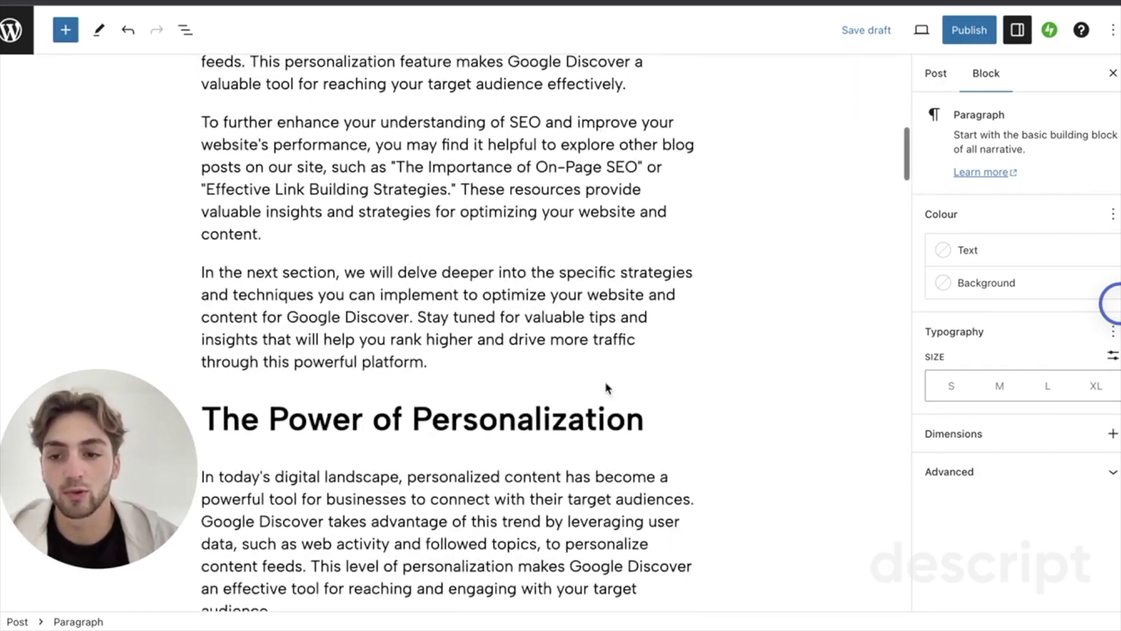
scroll(606, 388, "up", 1)
scroll(606, 388, "up", 10)
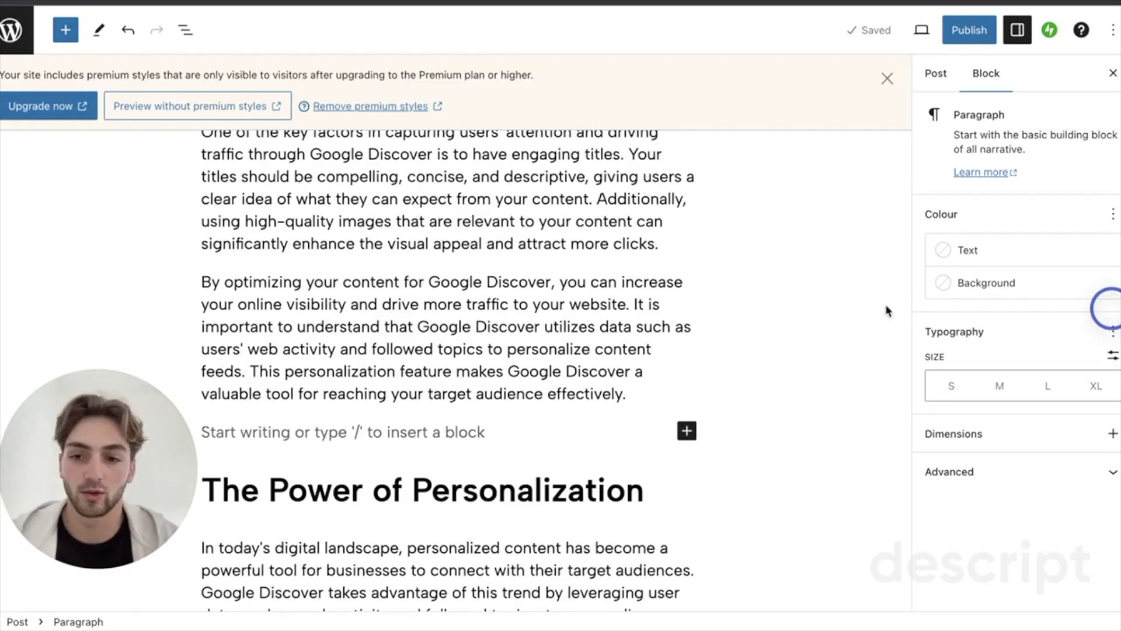
Embed the 'How to Get Listed on Google Discover' YouTube video above The Power of Personalization.
left_click(687, 432)
left_click(688, 433)
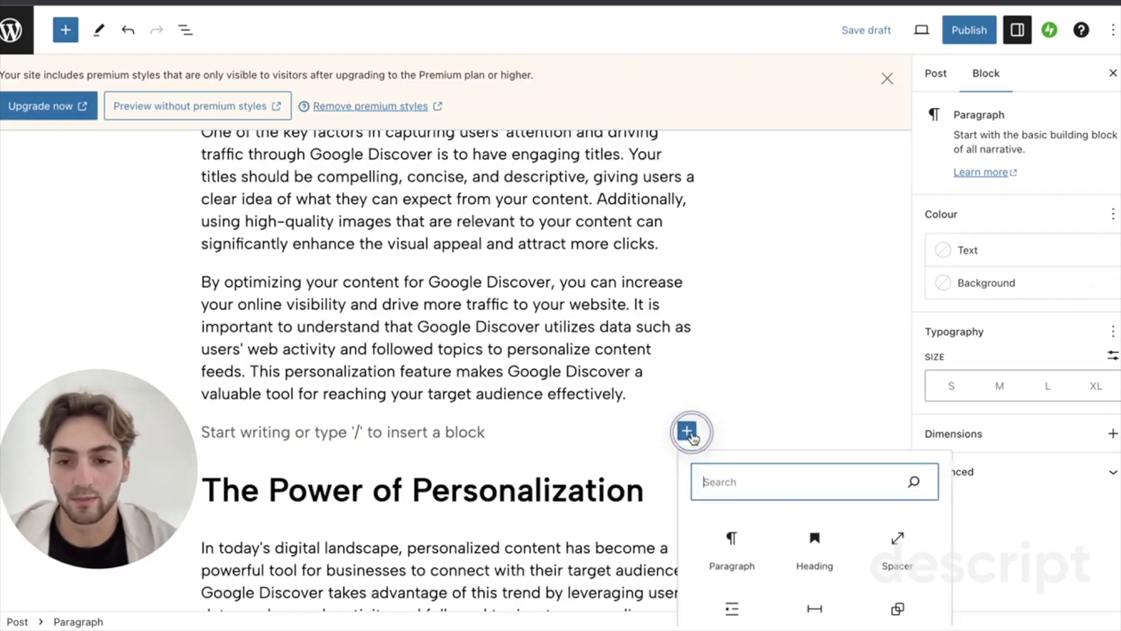
scroll(653, 432, "down", 2)
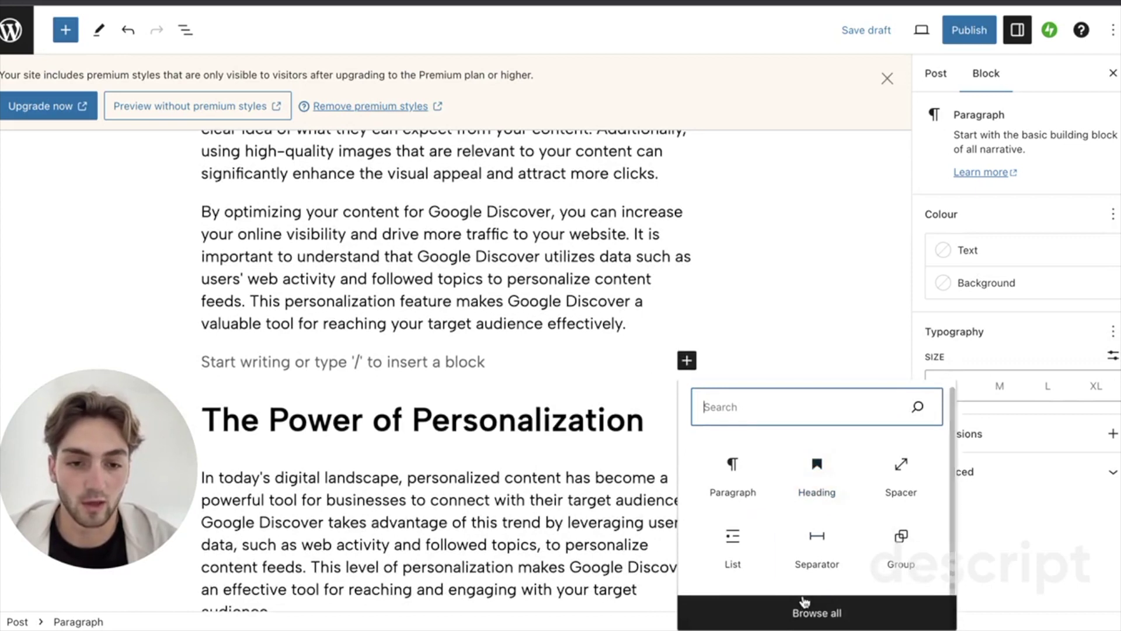
left_click(817, 613)
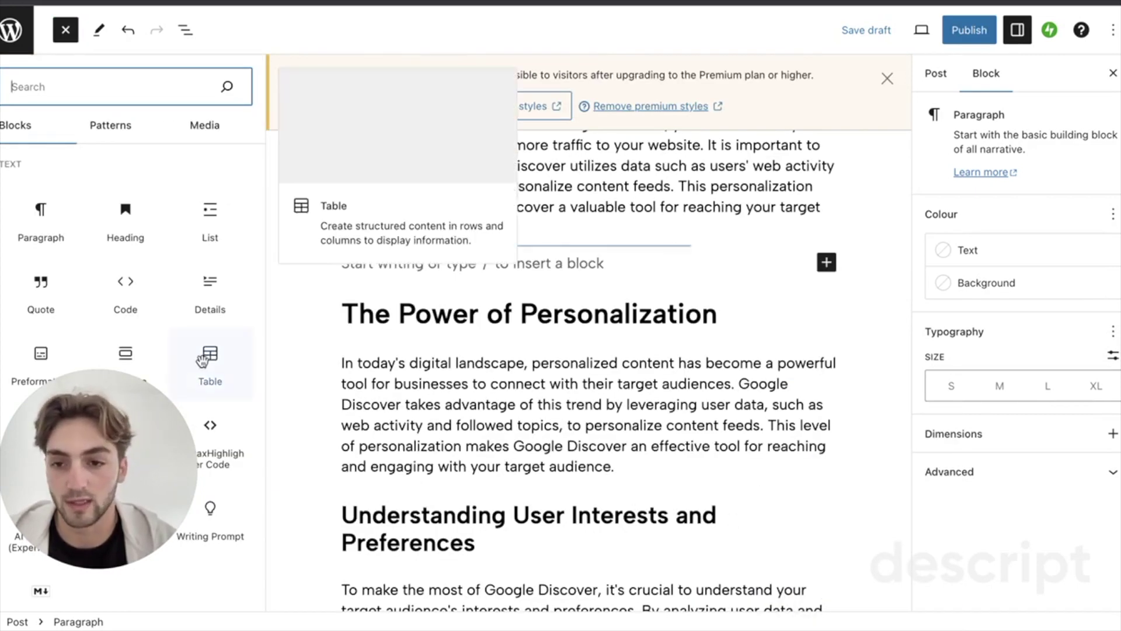
scroll(204, 356, "down", 2)
scroll(204, 357, "down", 3)
scroll(117, 263, "down", 6)
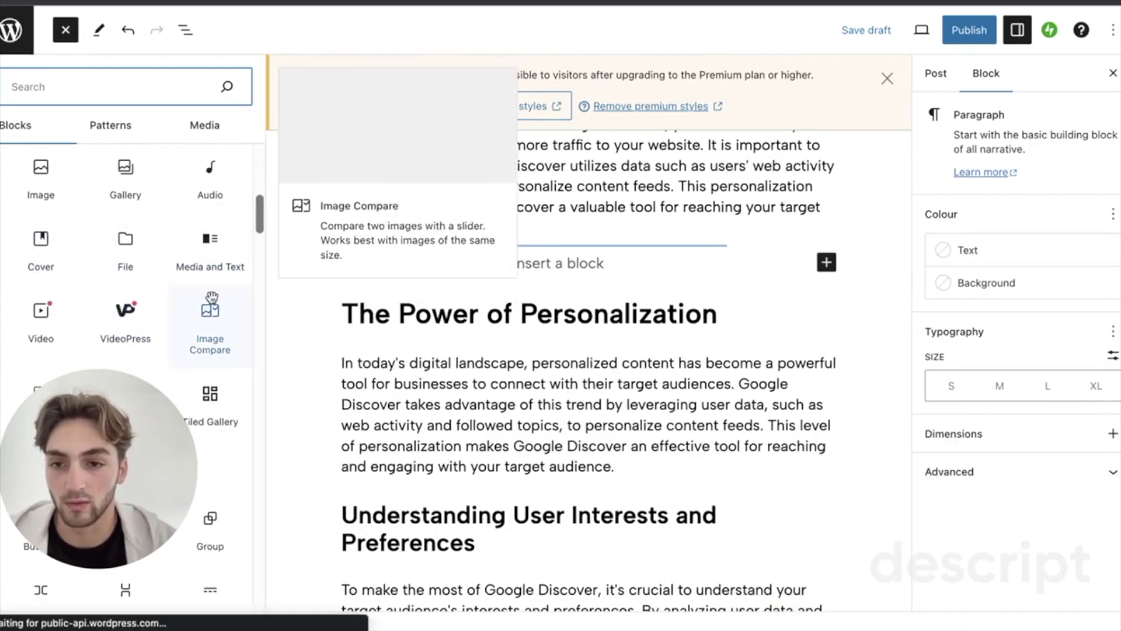
scroll(210, 245, "up", 3)
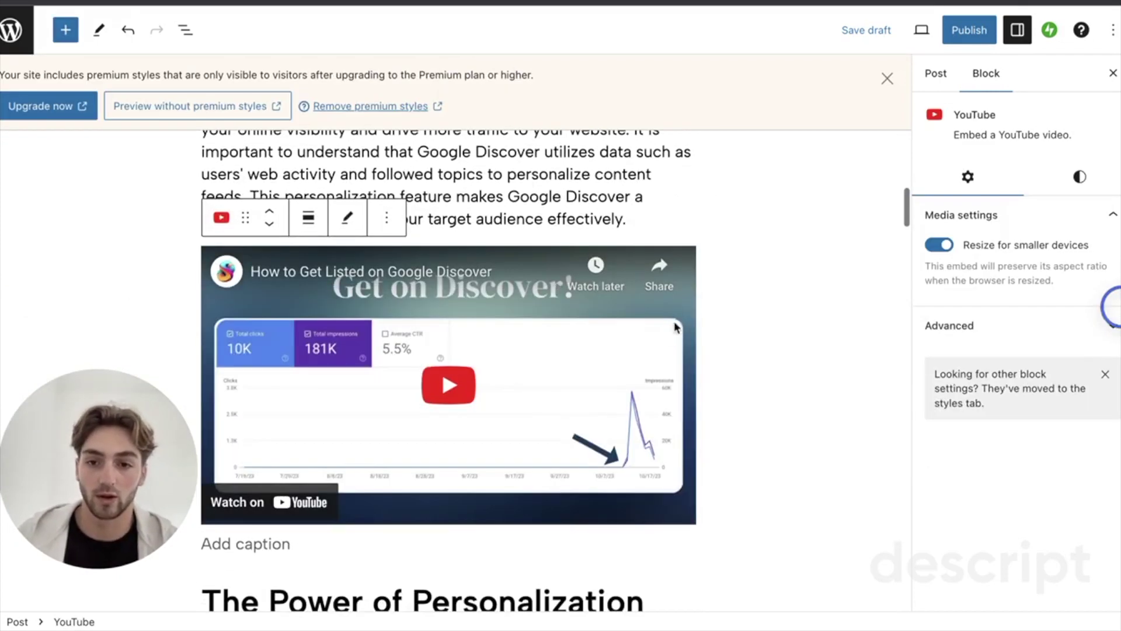
Deselect the video and bring up the block inserter further down the post.
left_click(780, 216)
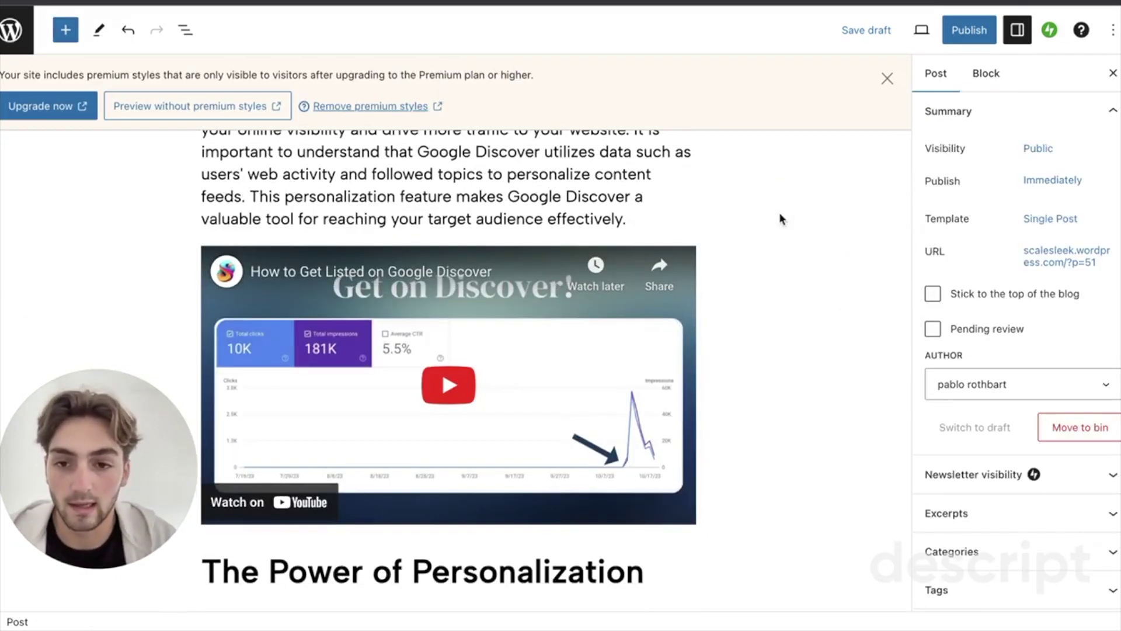
scroll(779, 213, "up", 2)
scroll(778, 216, "down", 2)
scroll(777, 219, "down", 1)
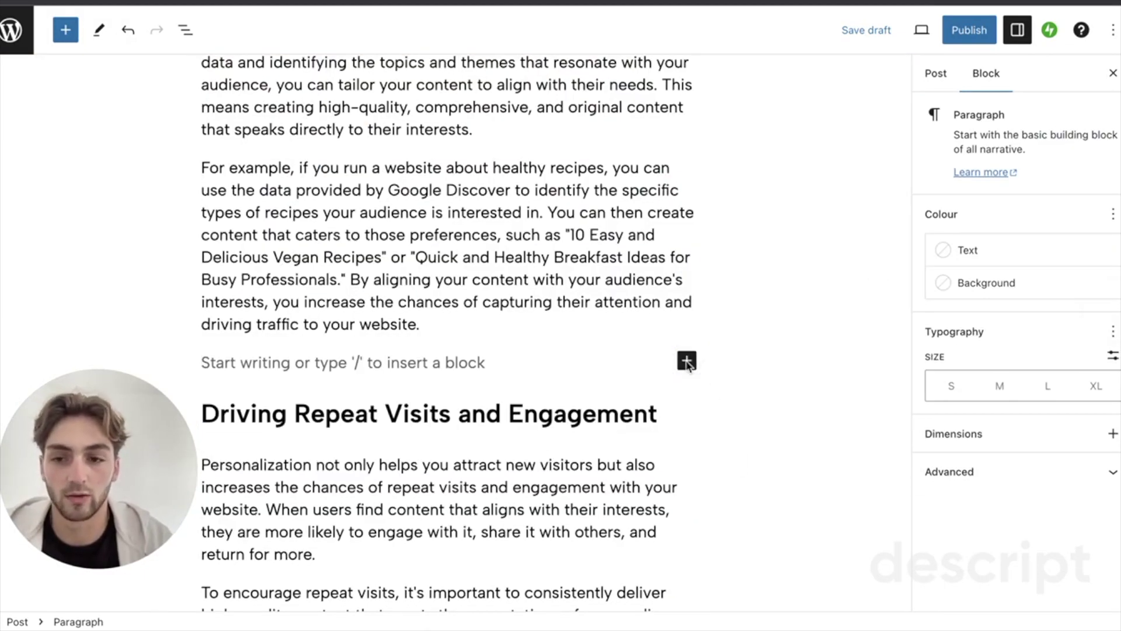
left_click(687, 362)
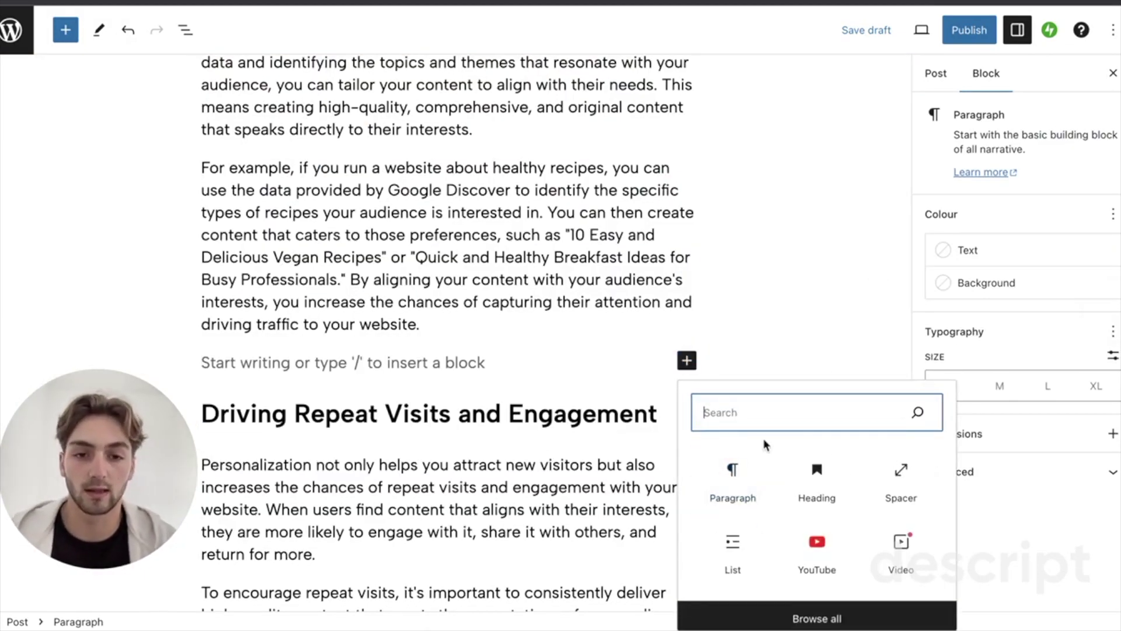
type("butto")
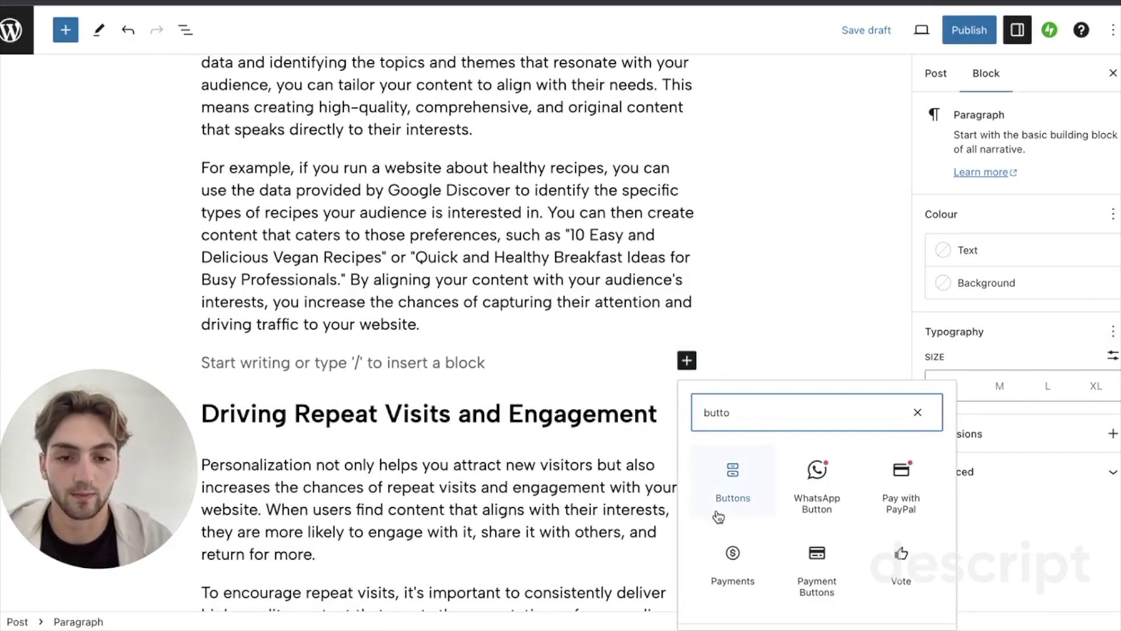
left_click(734, 476)
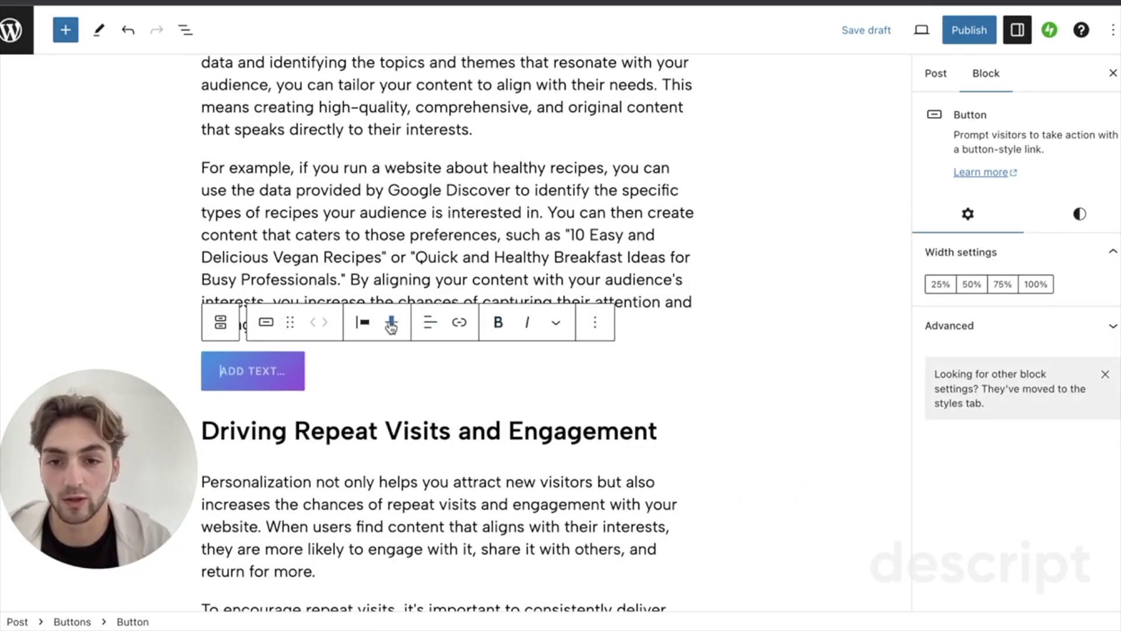
left_click(366, 322)
left_click(397, 401)
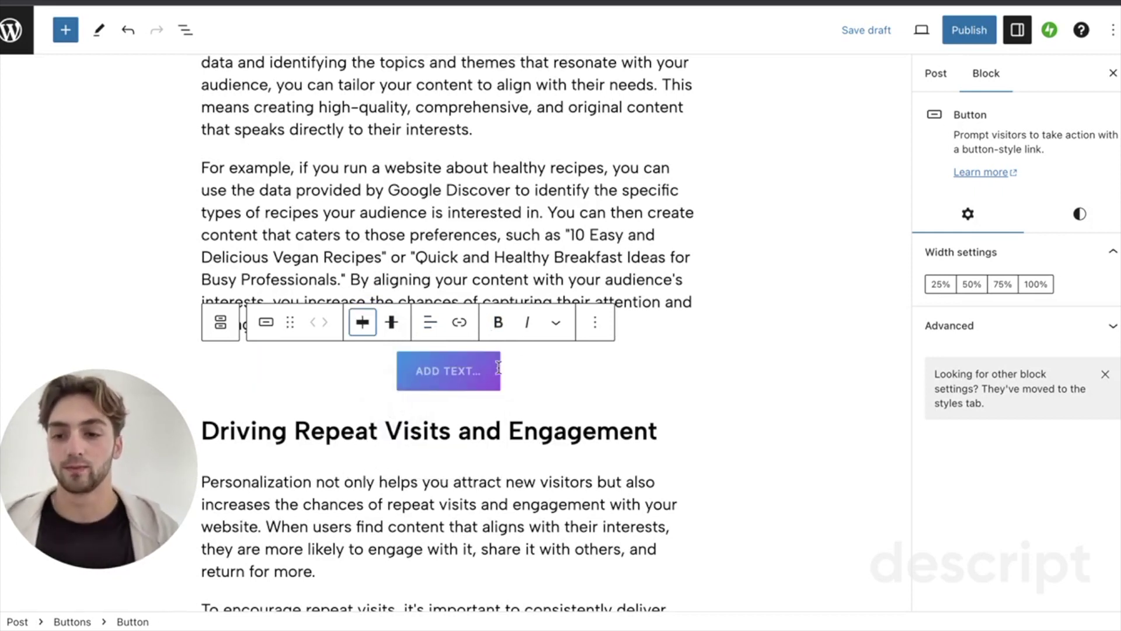
left_click(459, 322)
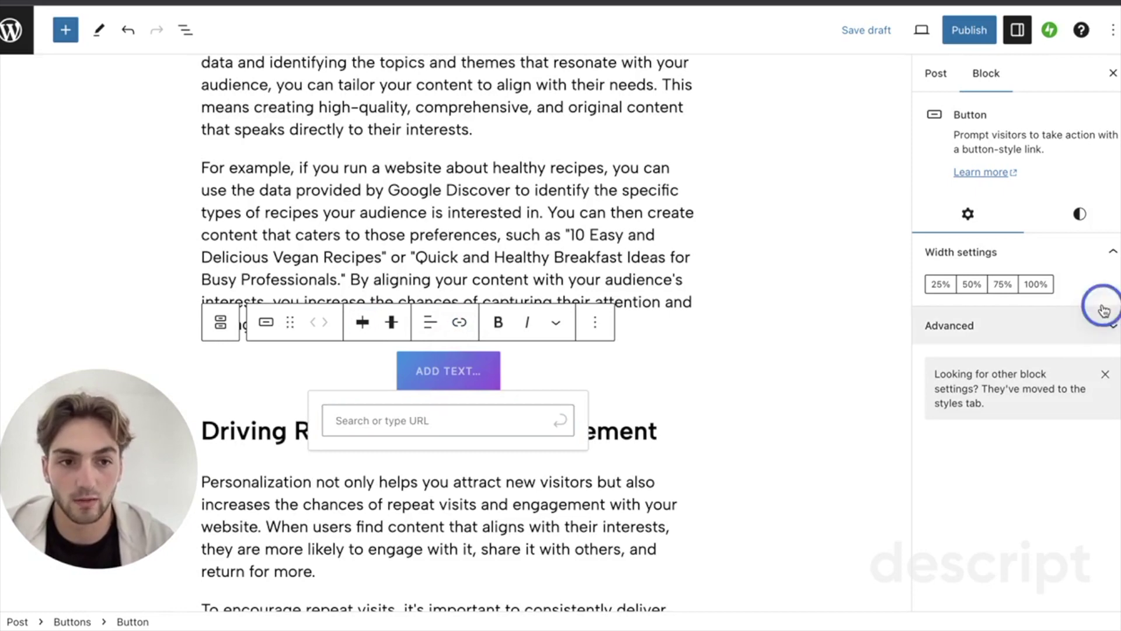
type("https://www.scalesleek.com/pricing")
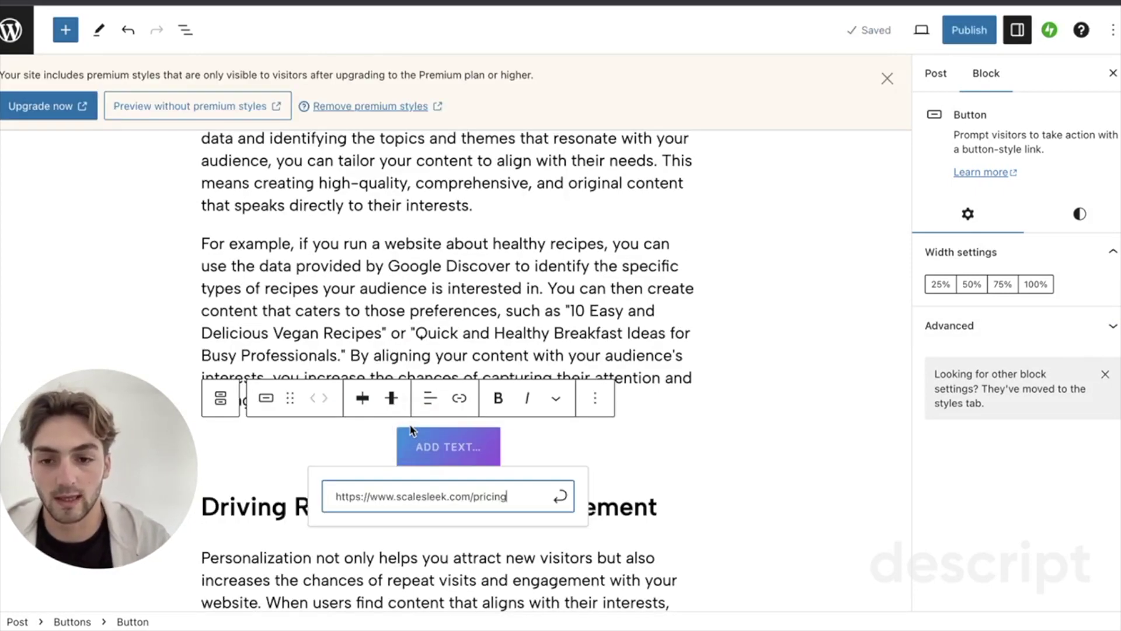
key("Return")
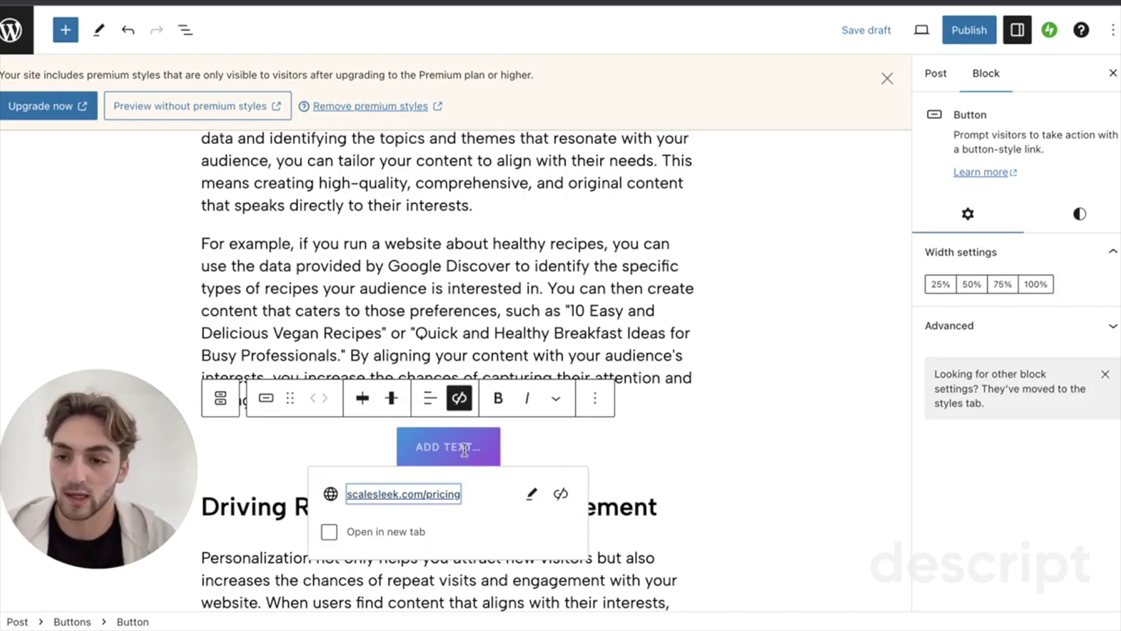
type("Rank your website today")
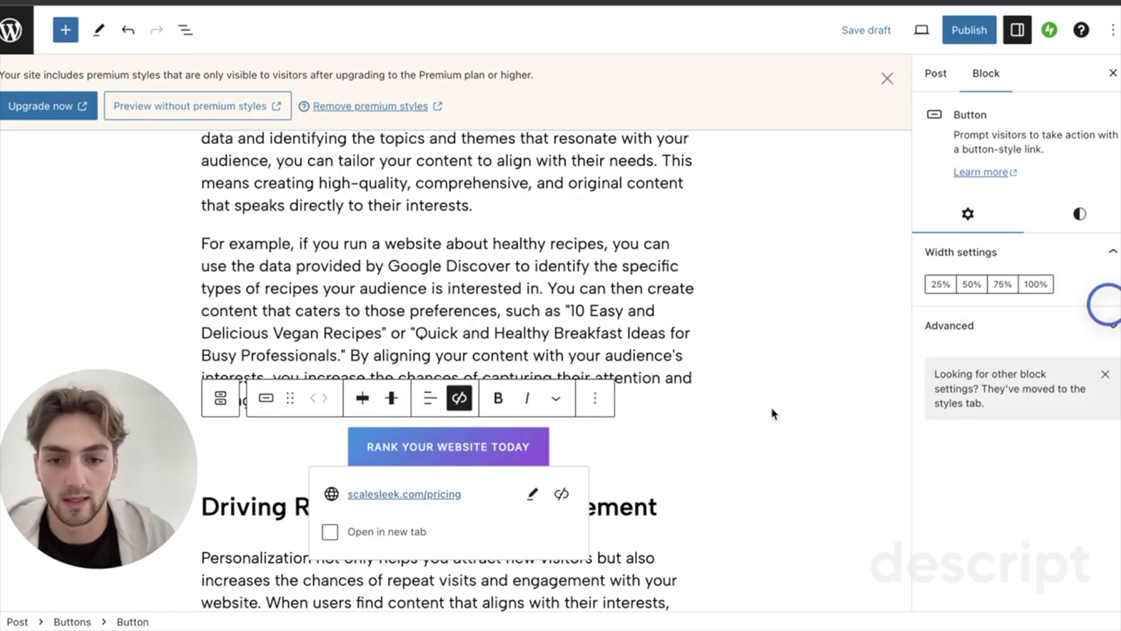
left_click(772, 411)
scroll(740, 409, "down", 3)
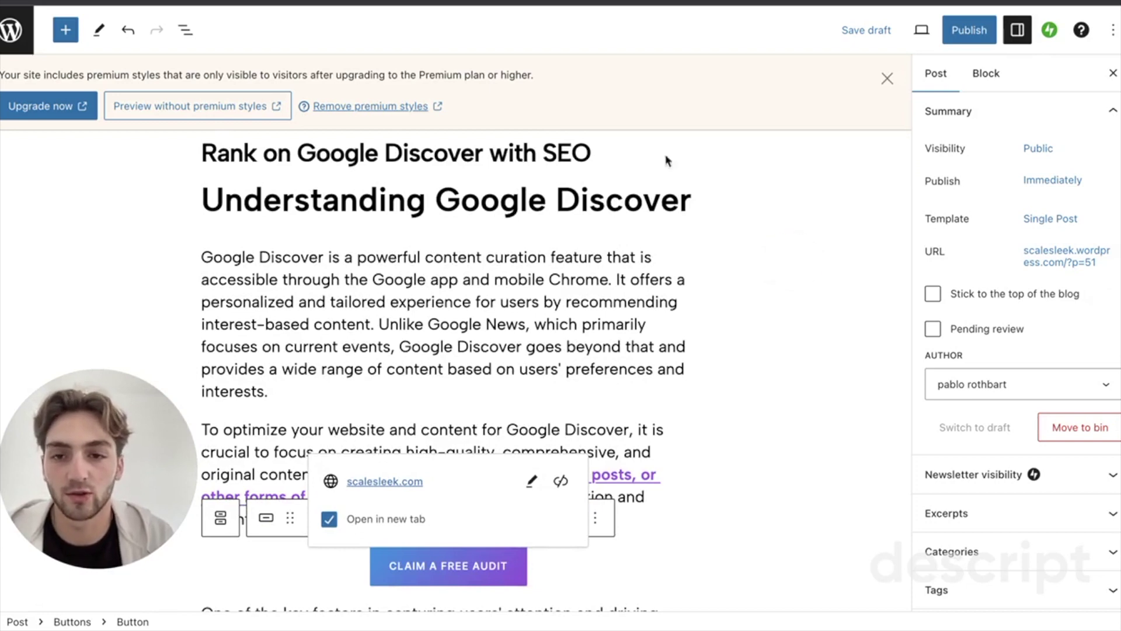
scroll(546, 314, "down", 3)
left_click(546, 314)
scroll(546, 314, "up", 4)
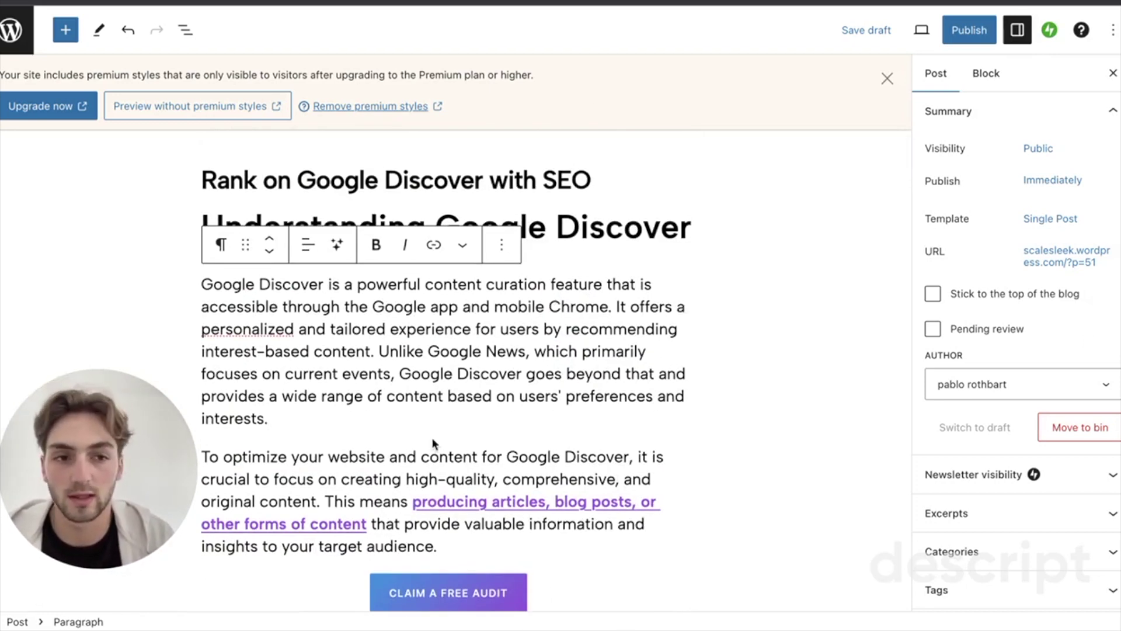
scroll(580, 463, "down", 5)
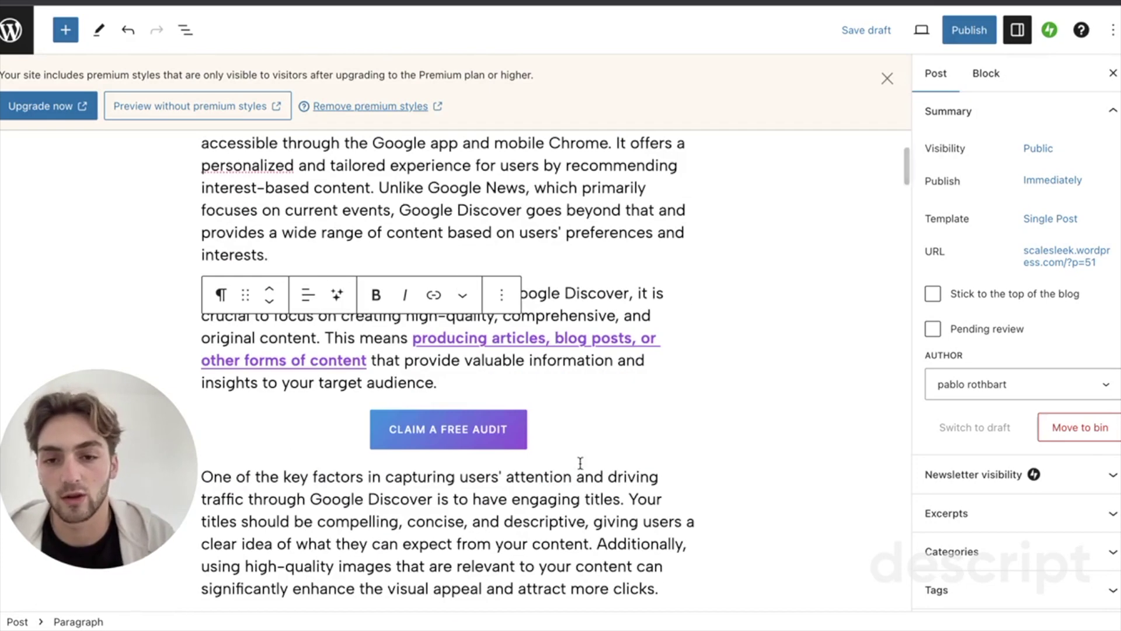
scroll(662, 393, "down", 10)
scroll(544, 531, "down", 9)
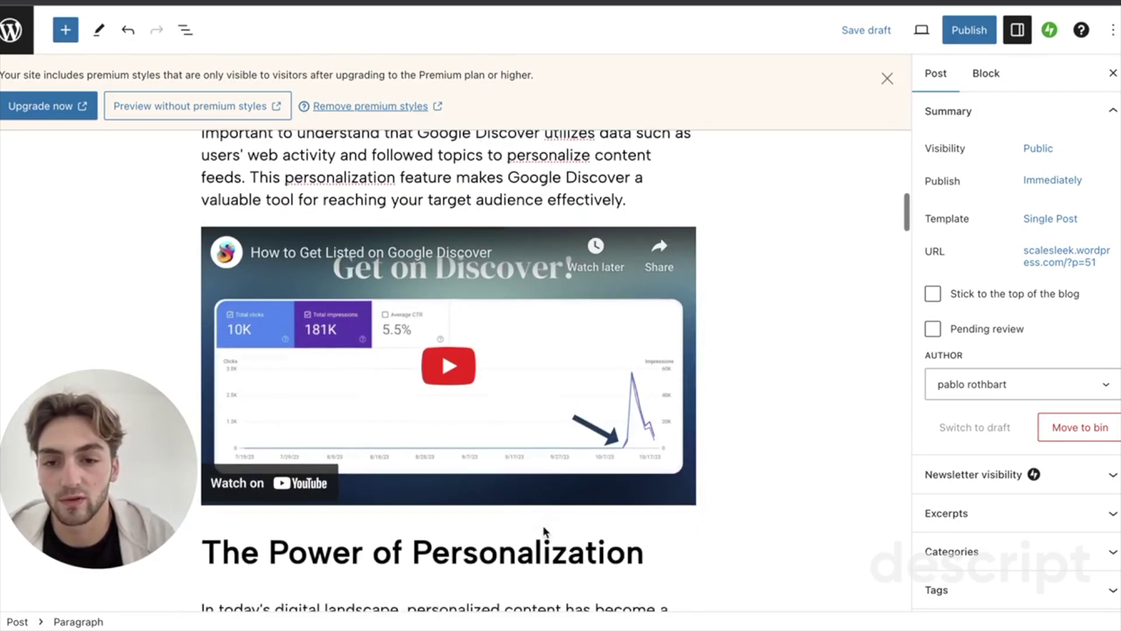
scroll(459, 232, "up", 1)
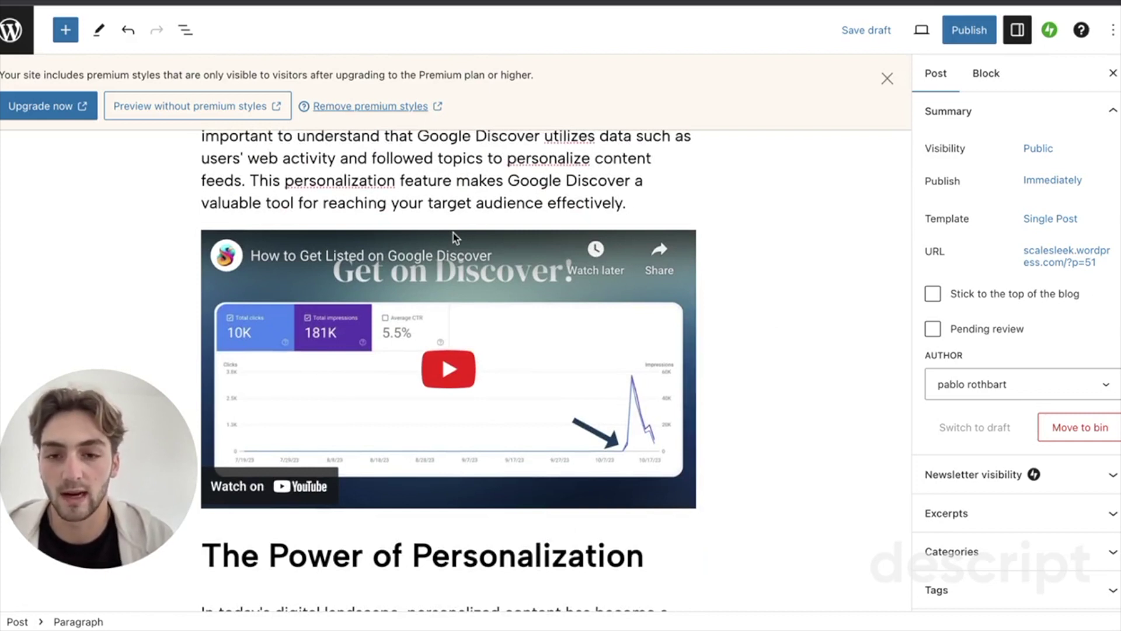
scroll(549, 298, "down", 1)
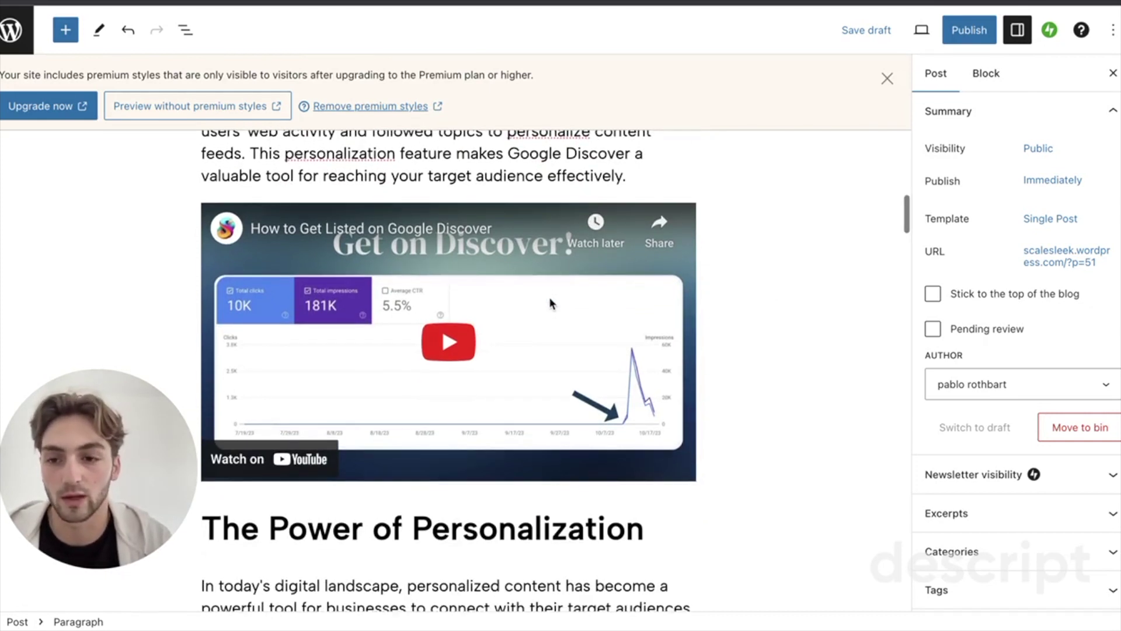
scroll(643, 374, "down", 2)
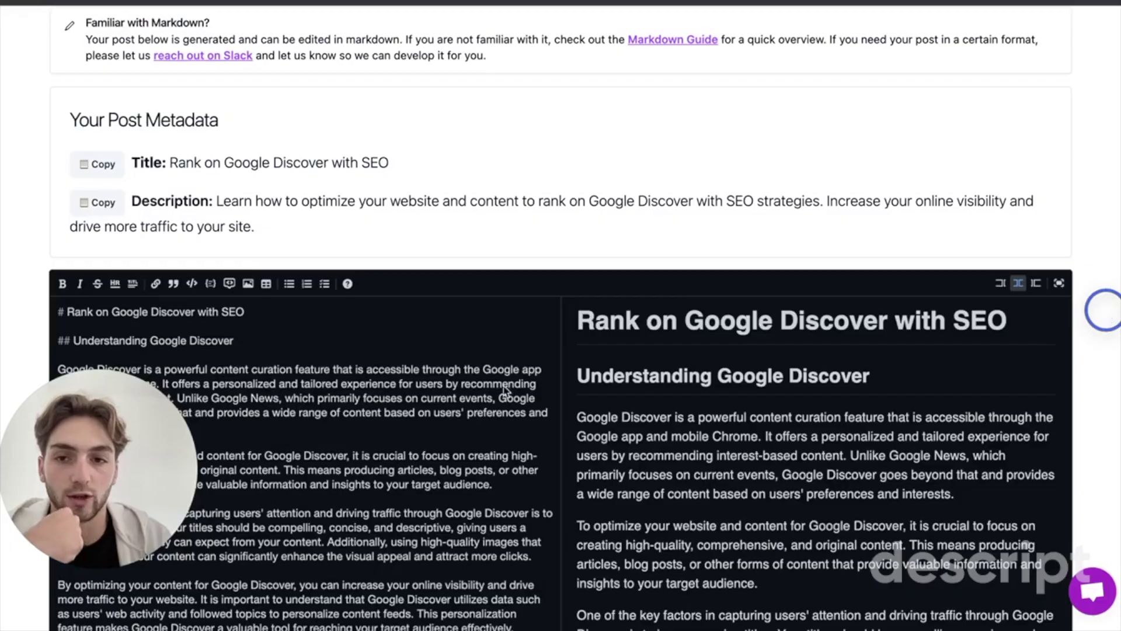
scroll(503, 388, "up", 3)
scroll(409, 315, "down", 1)
Copy Scale Sleek's generated title and description into Jetpack's SEO Title and SEO Description fields.
scroll(374, 284, "down", 1)
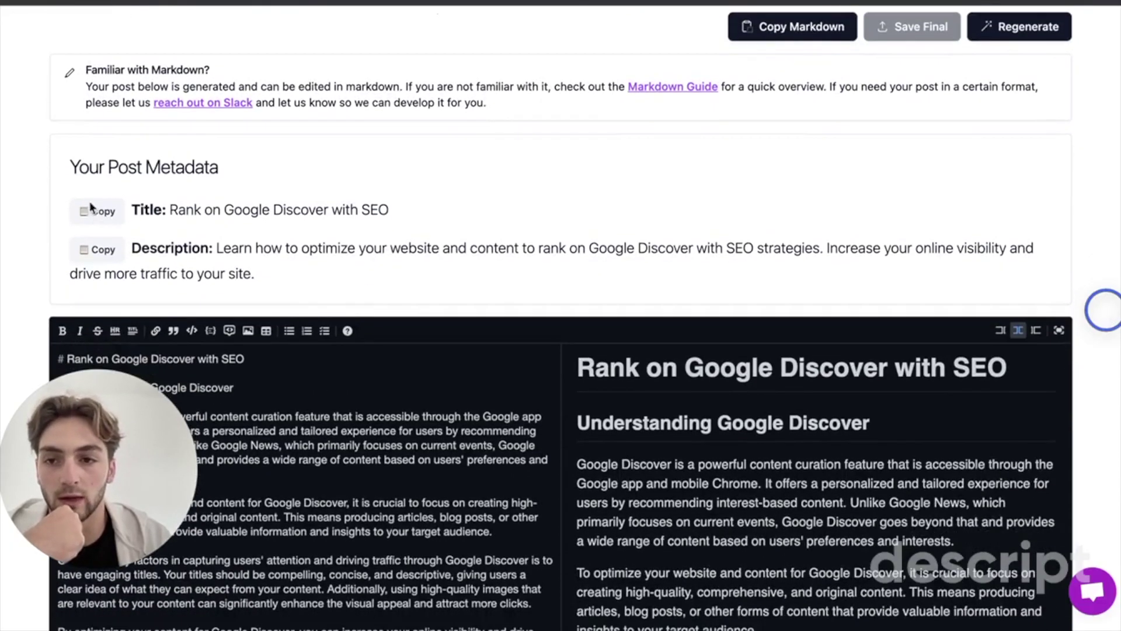
double_click(97, 213)
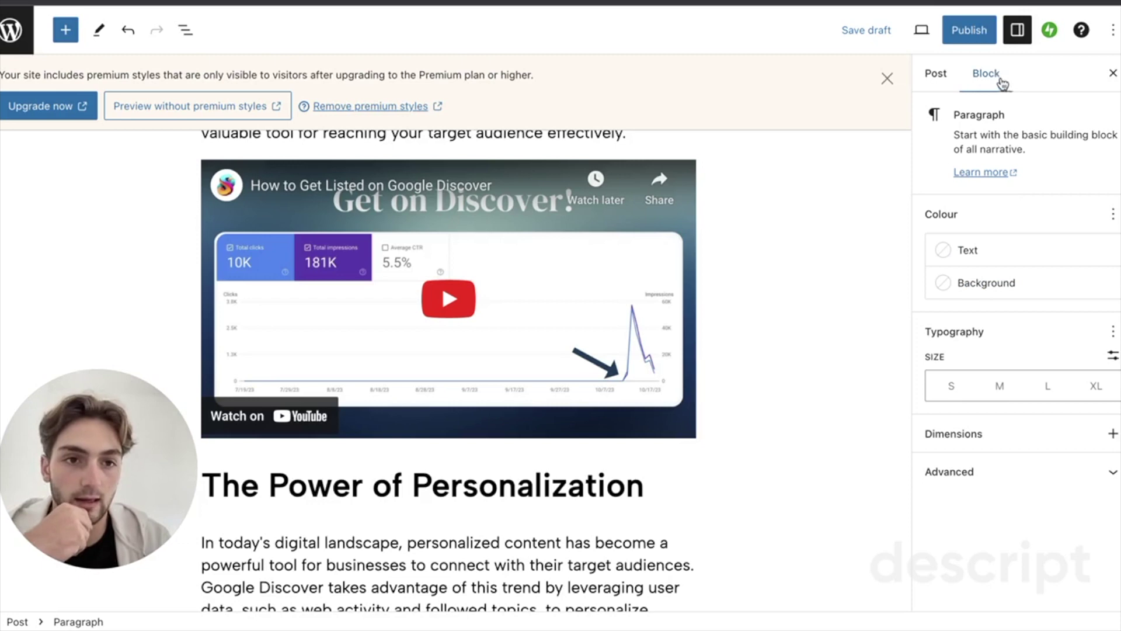
left_click(1104, 302)
left_click(966, 357)
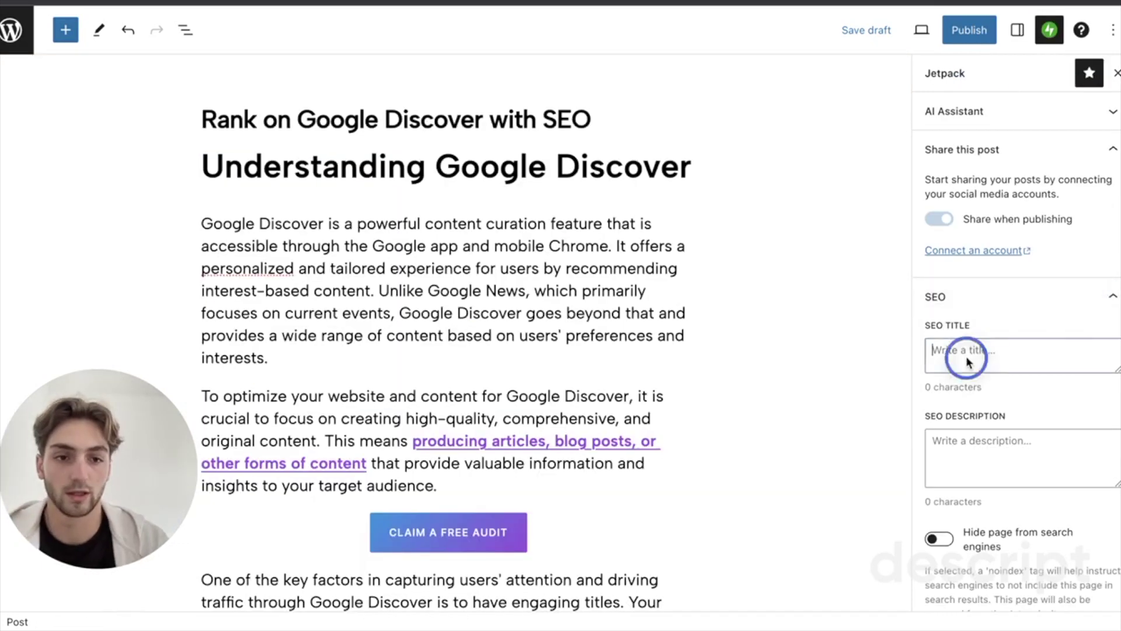
key("ctrl+v")
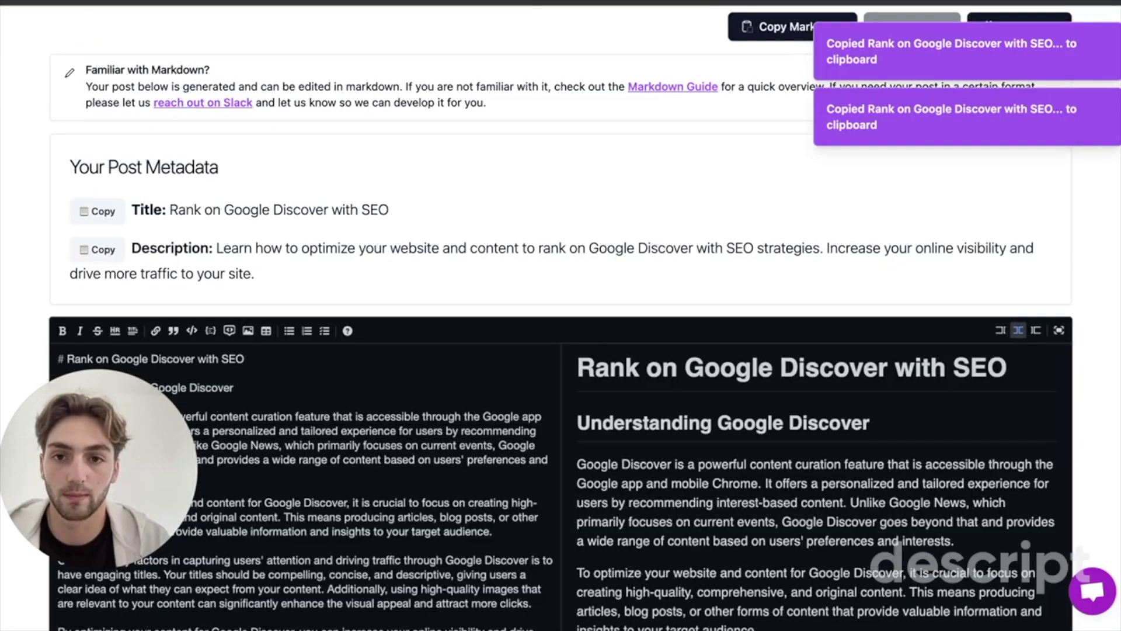
left_click(98, 249)
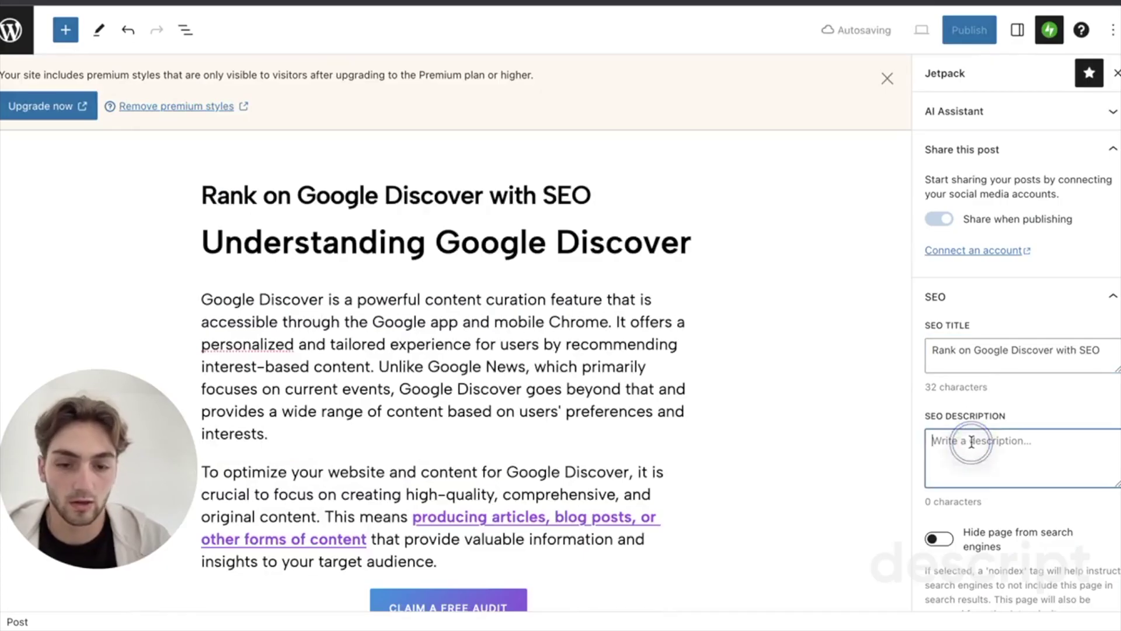
key("ctrl+v")
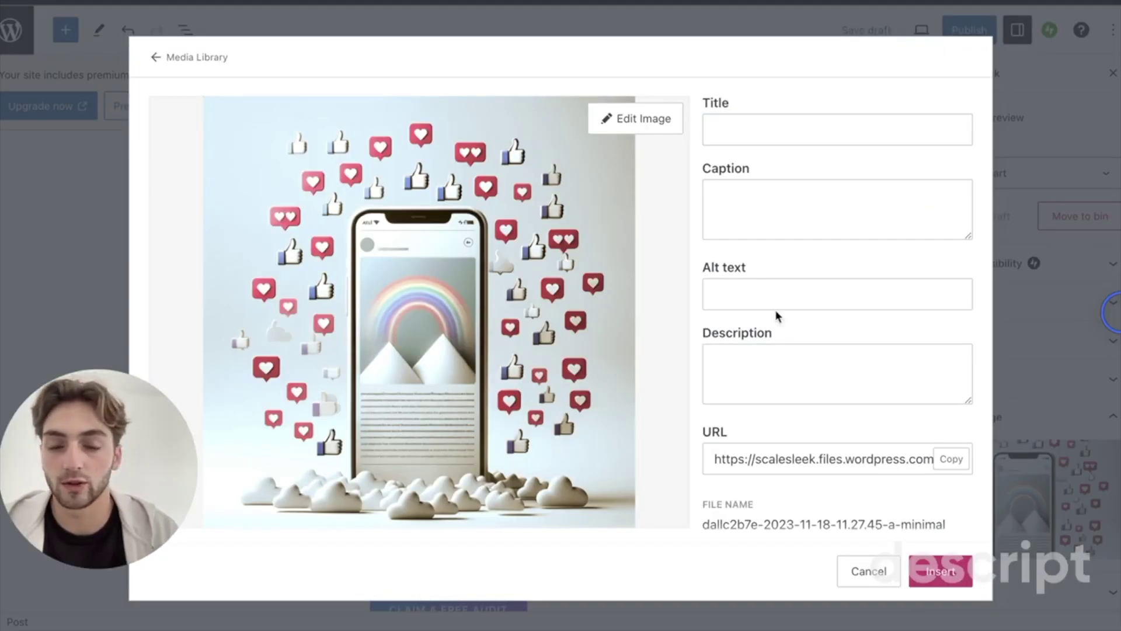
Enter 'Rank on Google Discover' as the phone-and-likes image's title and alt text.
left_click(748, 130)
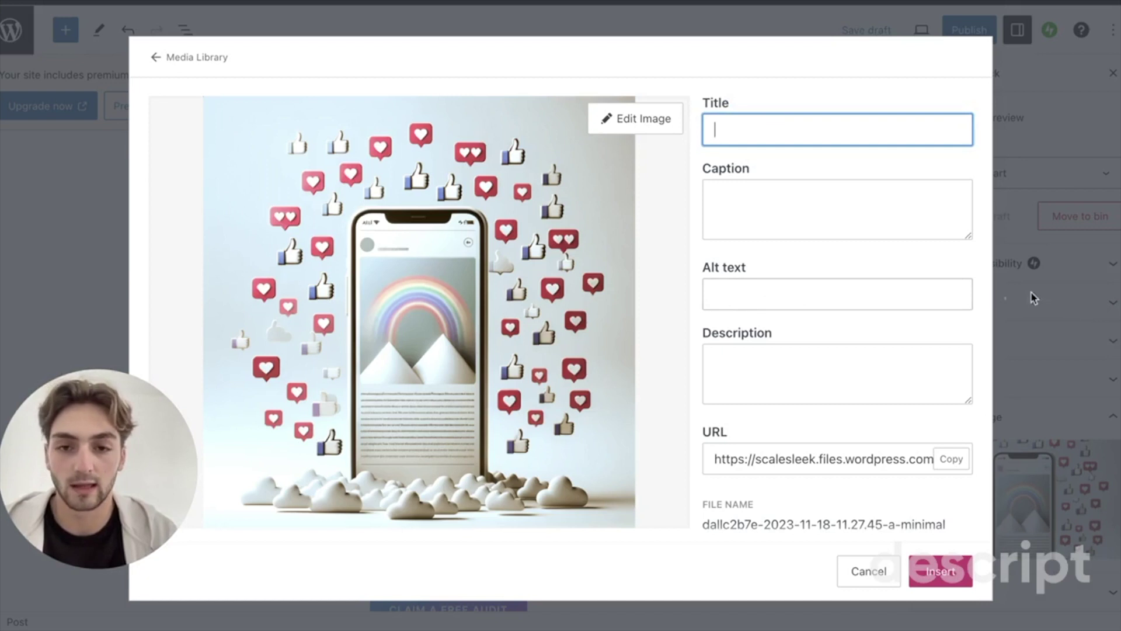
left_click(1106, 304)
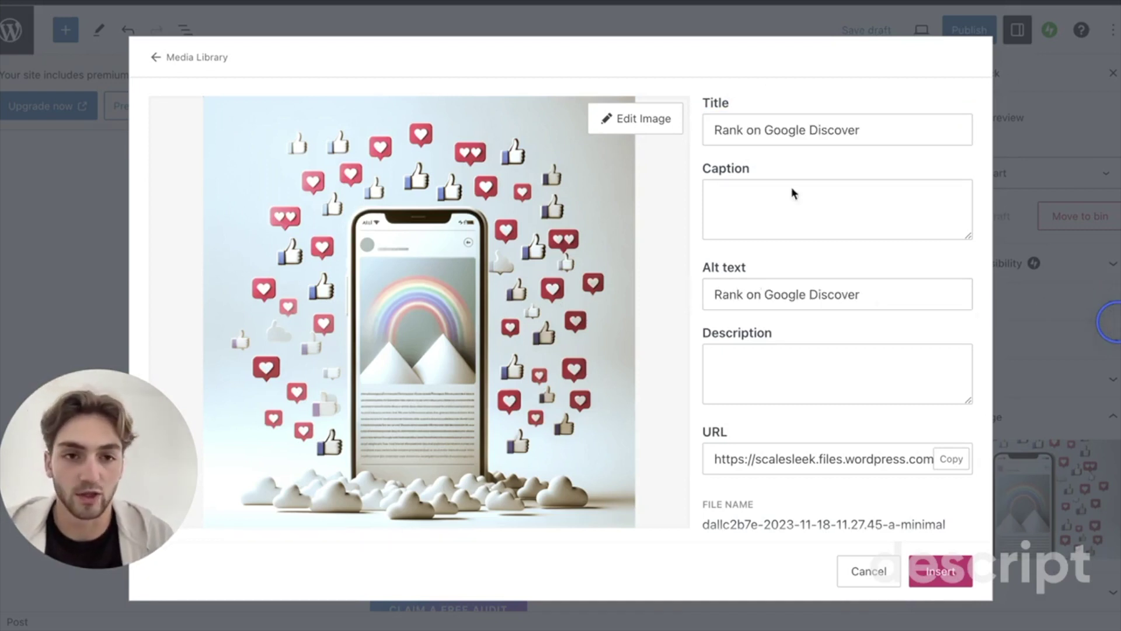
Insert the phone-and-likes image as the featured image, then publish the post.
left_click(947, 575)
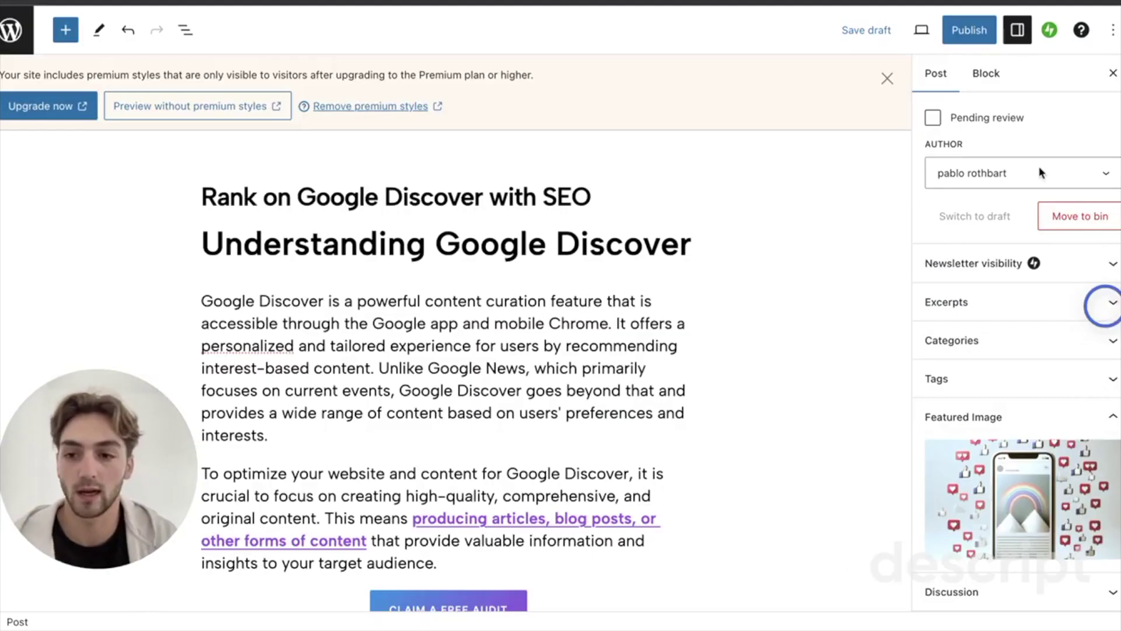
left_click(979, 35)
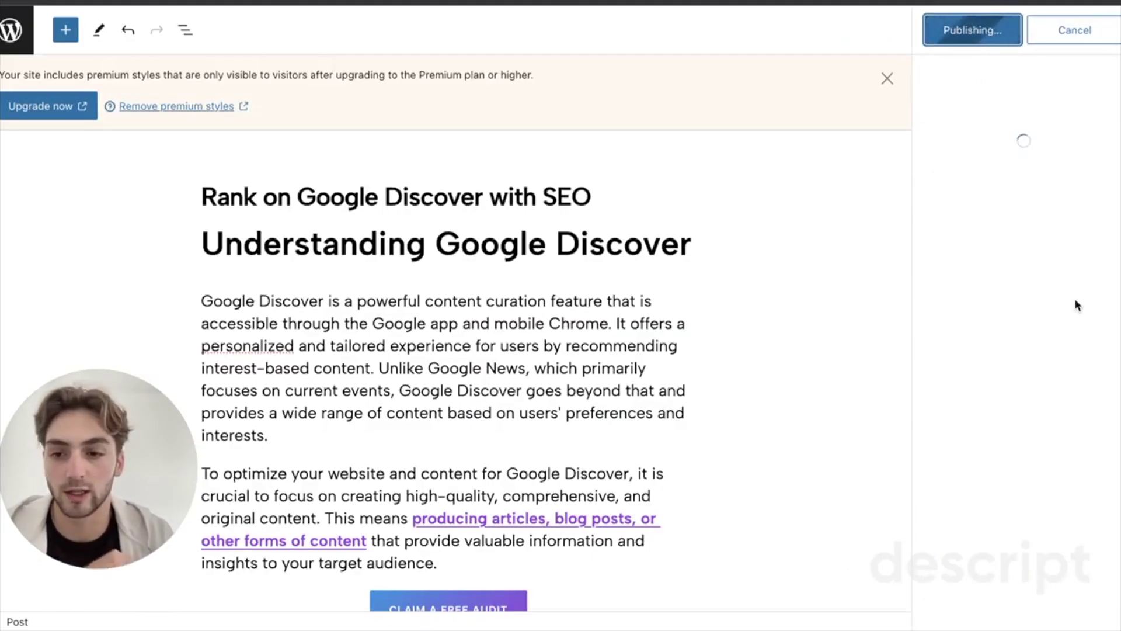